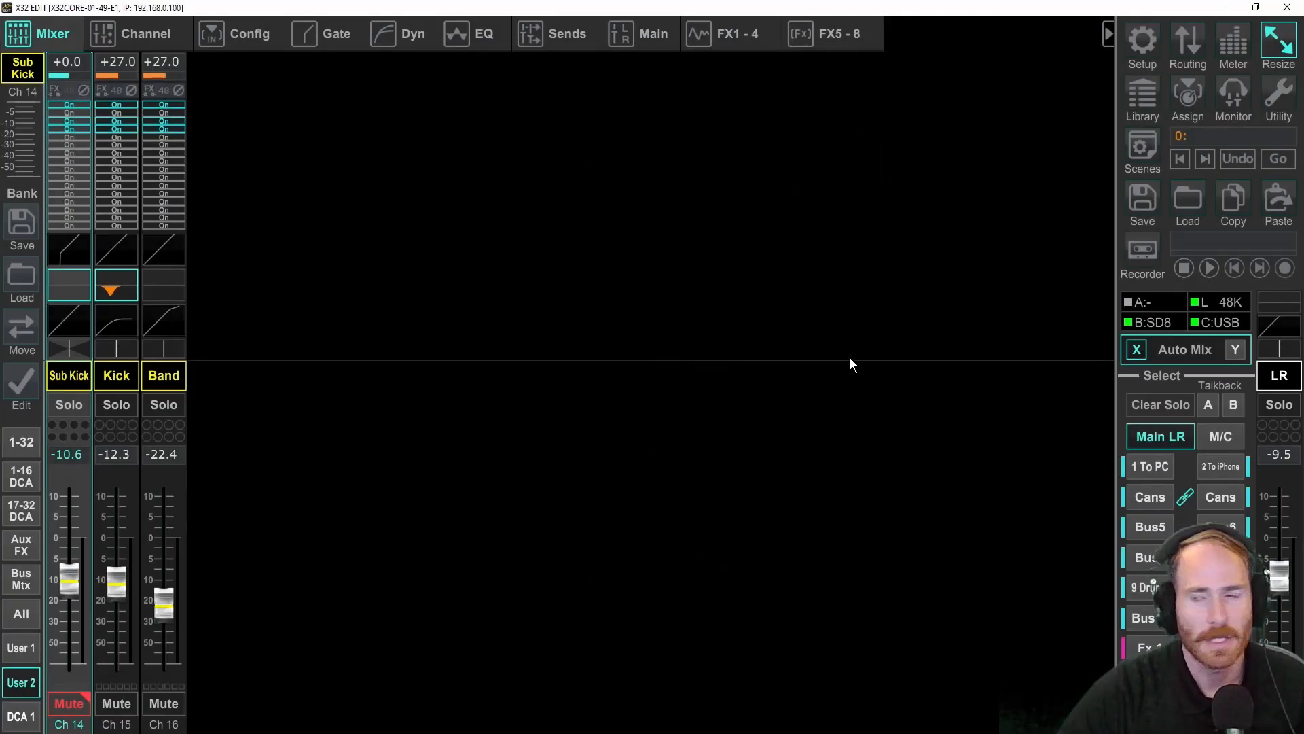
- Route the 56.4 Hz sine wave oscillator to MixBus 11 and activate its tone
click(1234, 91)
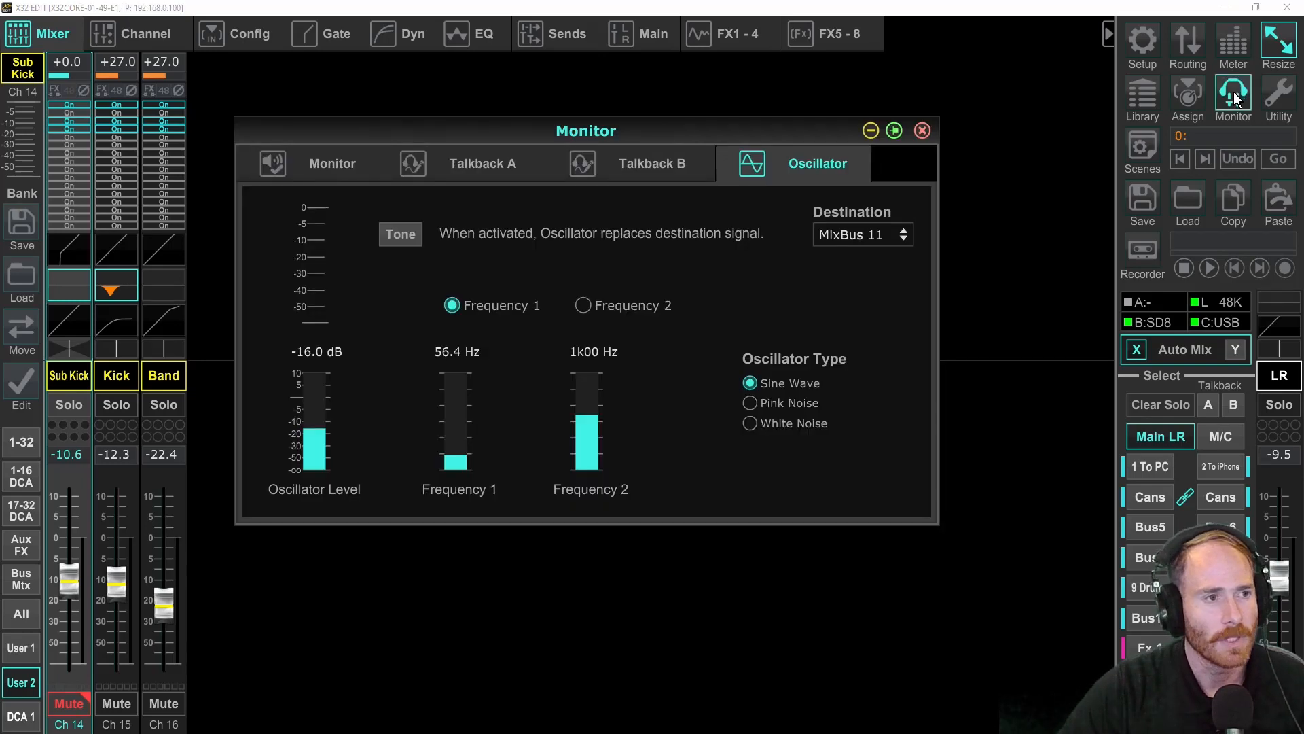
click(843, 234)
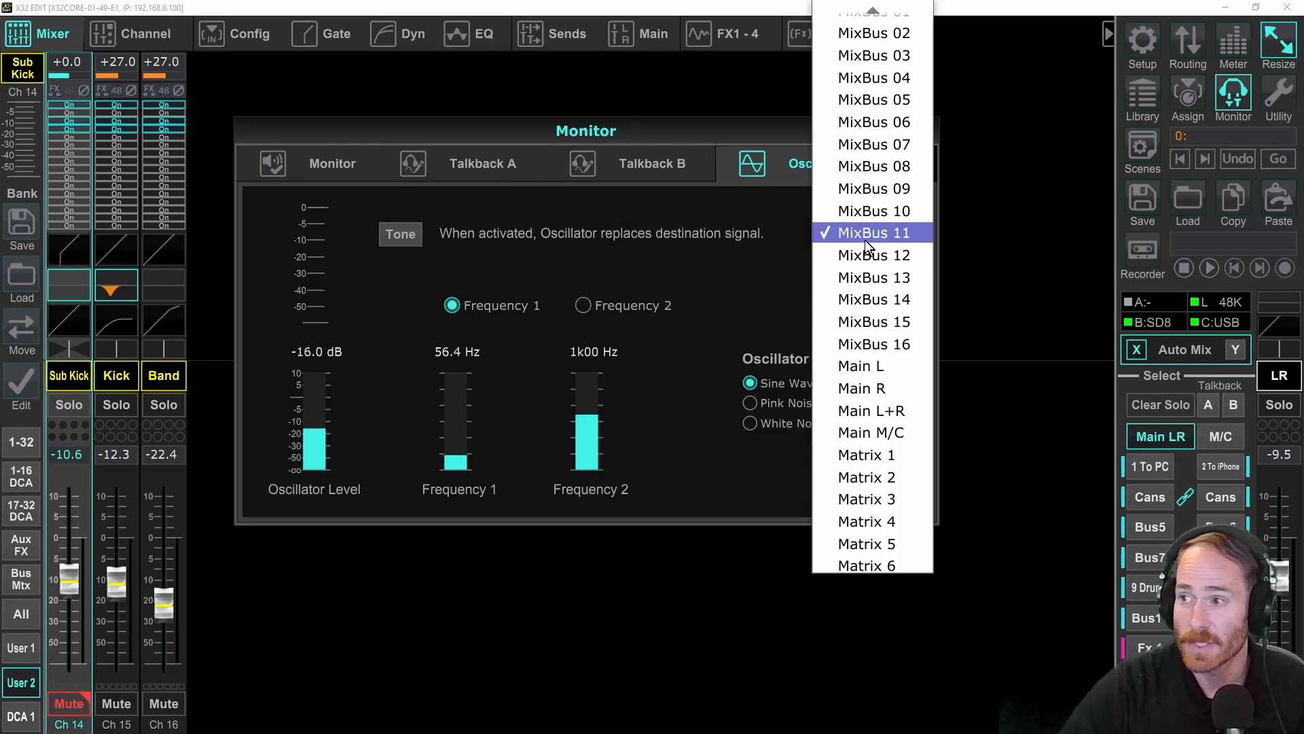
click(866, 239)
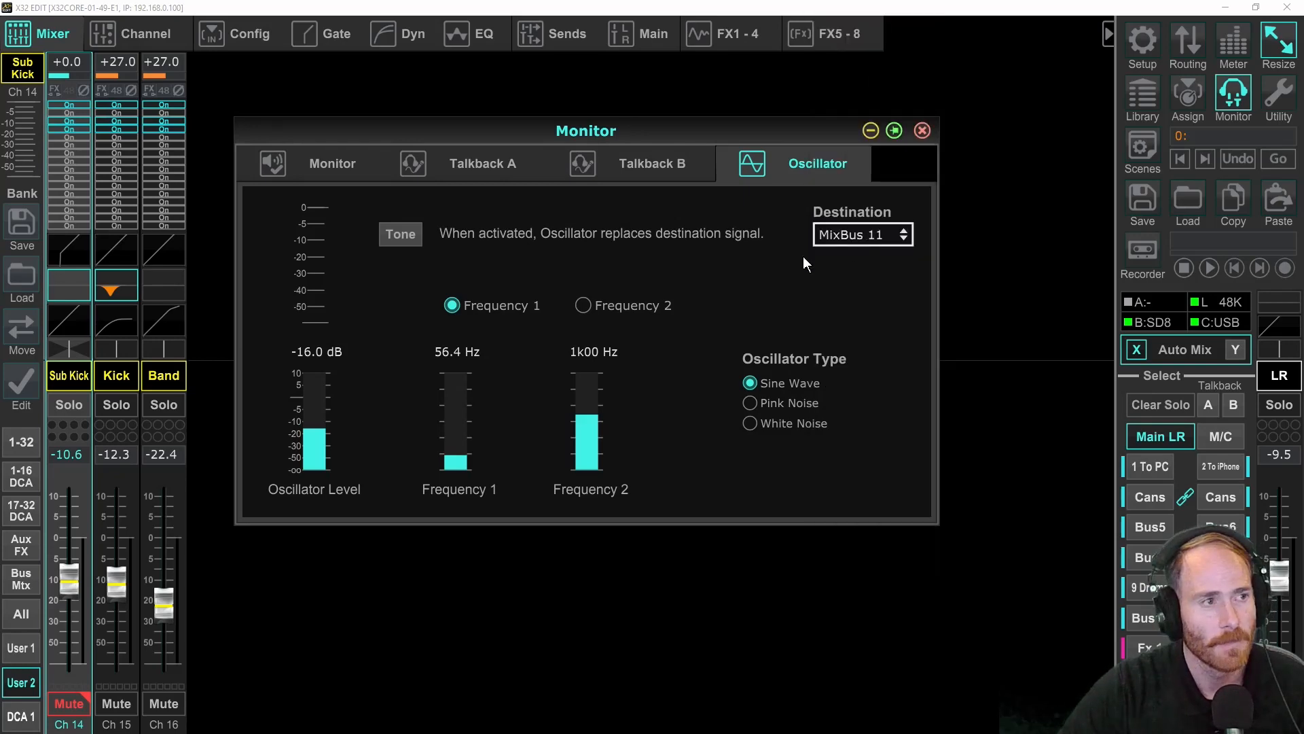
click(392, 237)
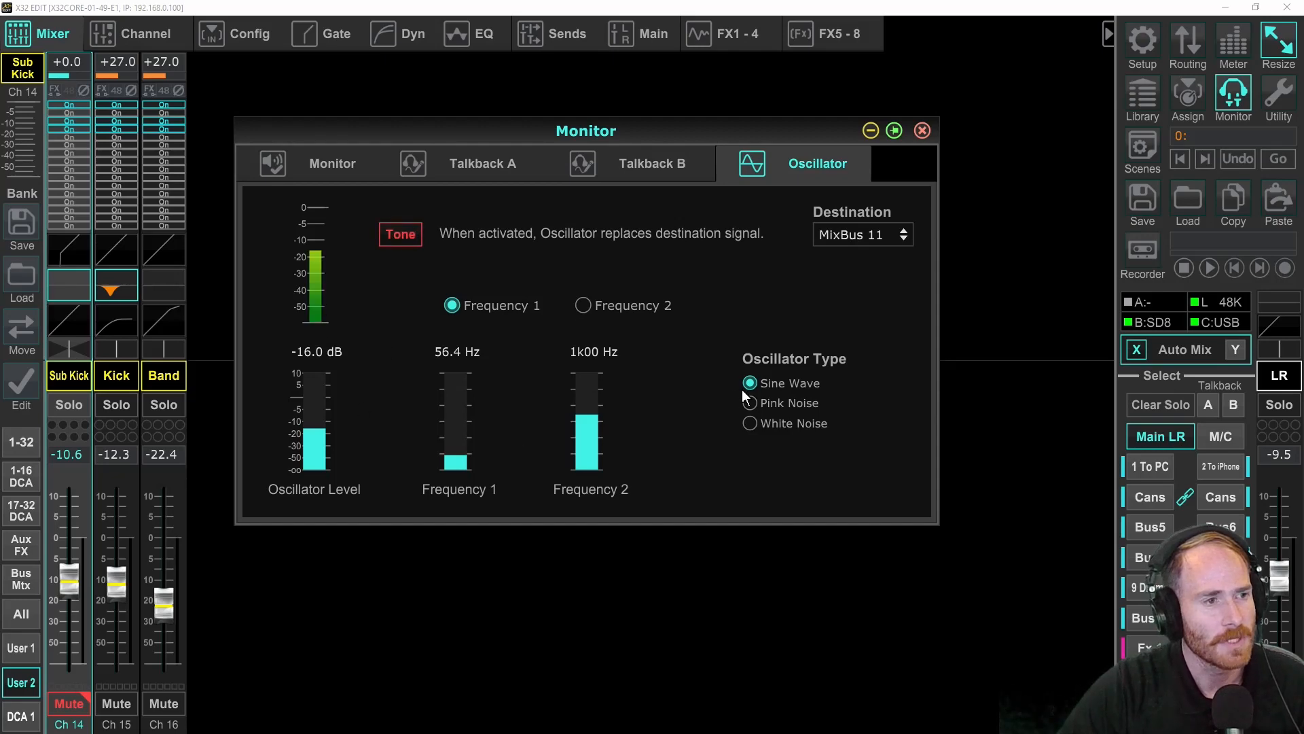
mouse_move(466, 457)
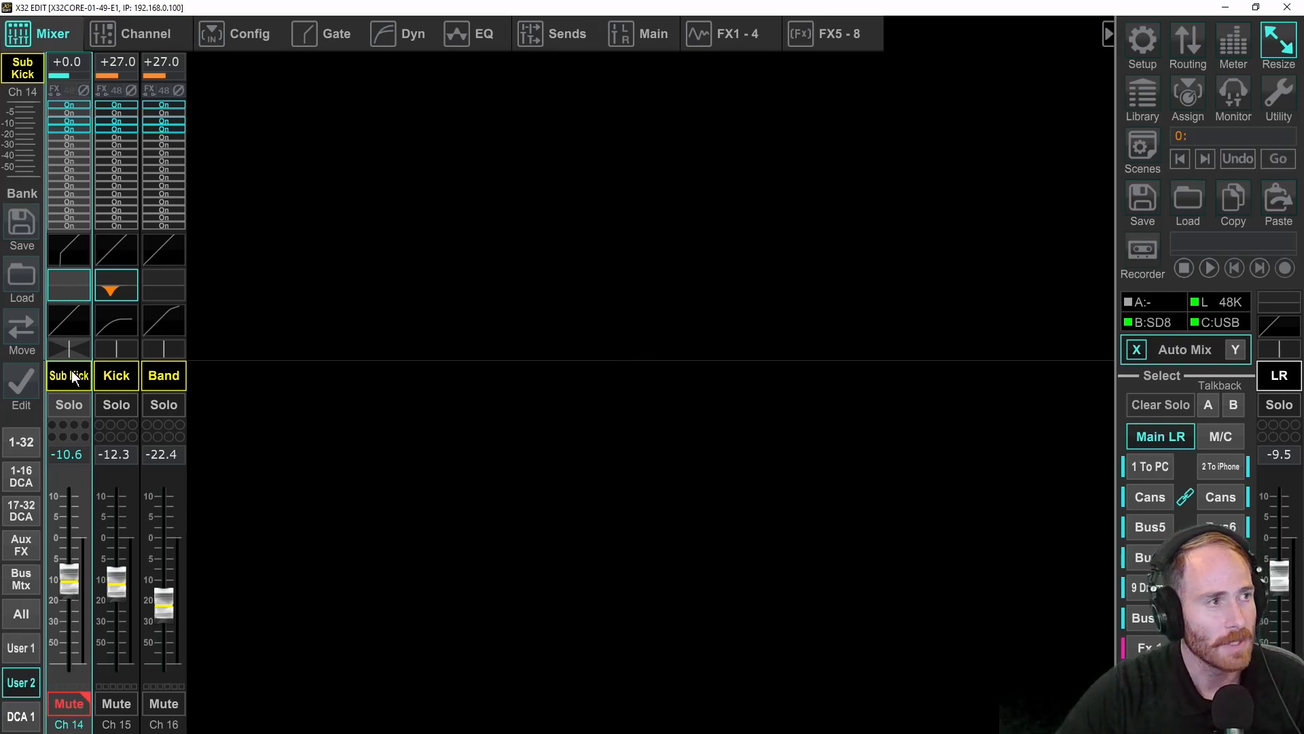
- Set the Sub Kick channel's input source to Bus 11 and check the channels' send levels to that bus
click(236, 30)
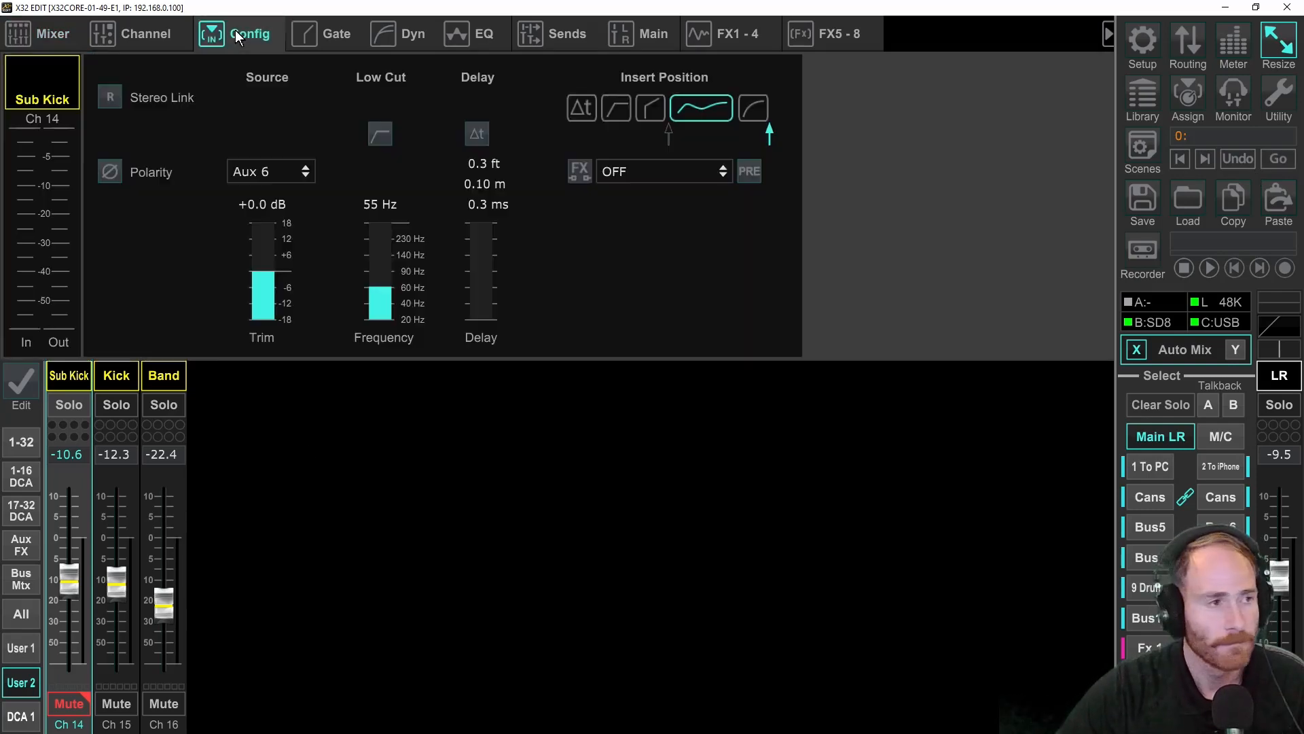
click(301, 170)
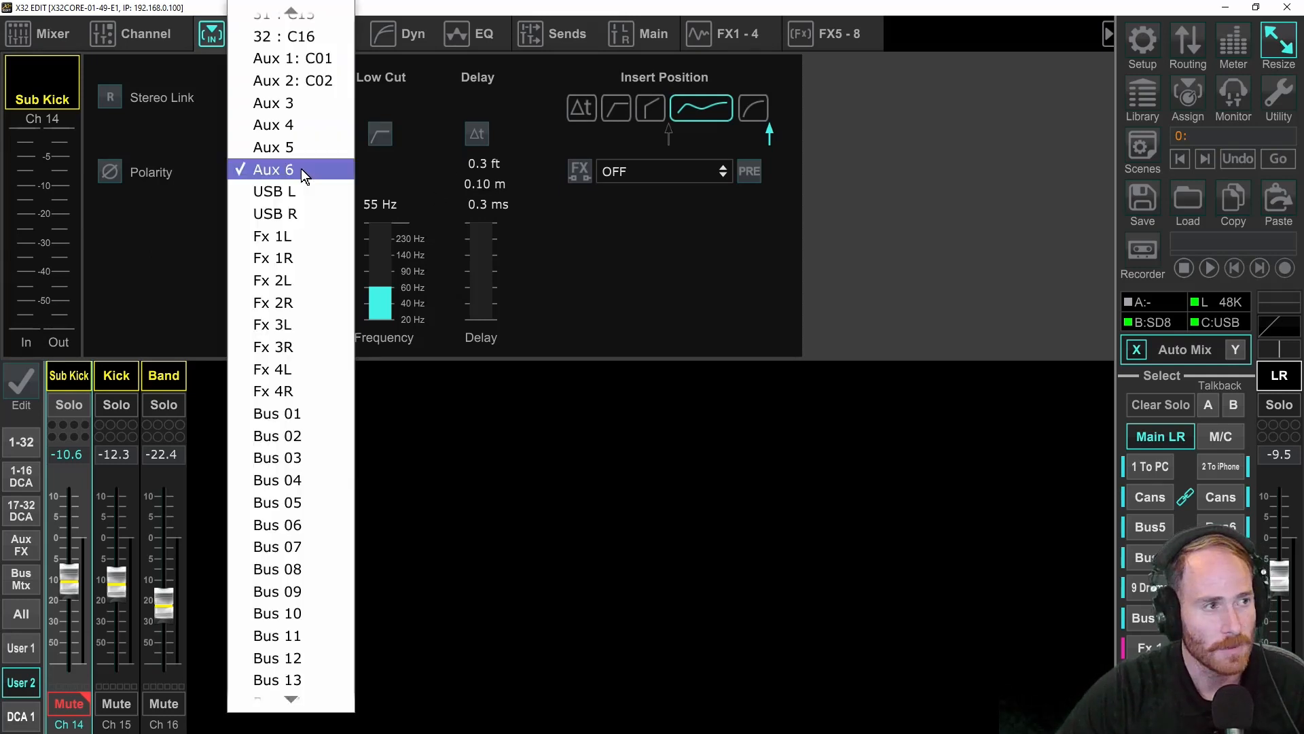
click(302, 631)
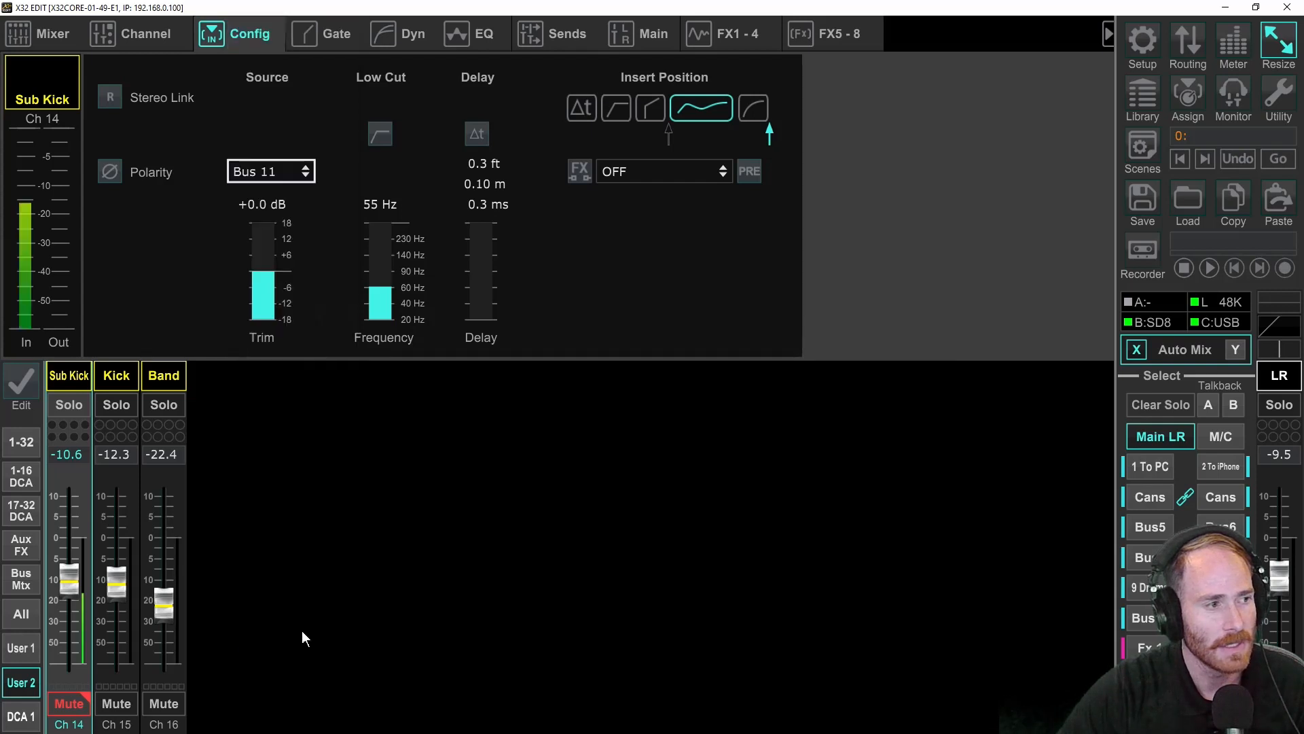
click(1144, 620)
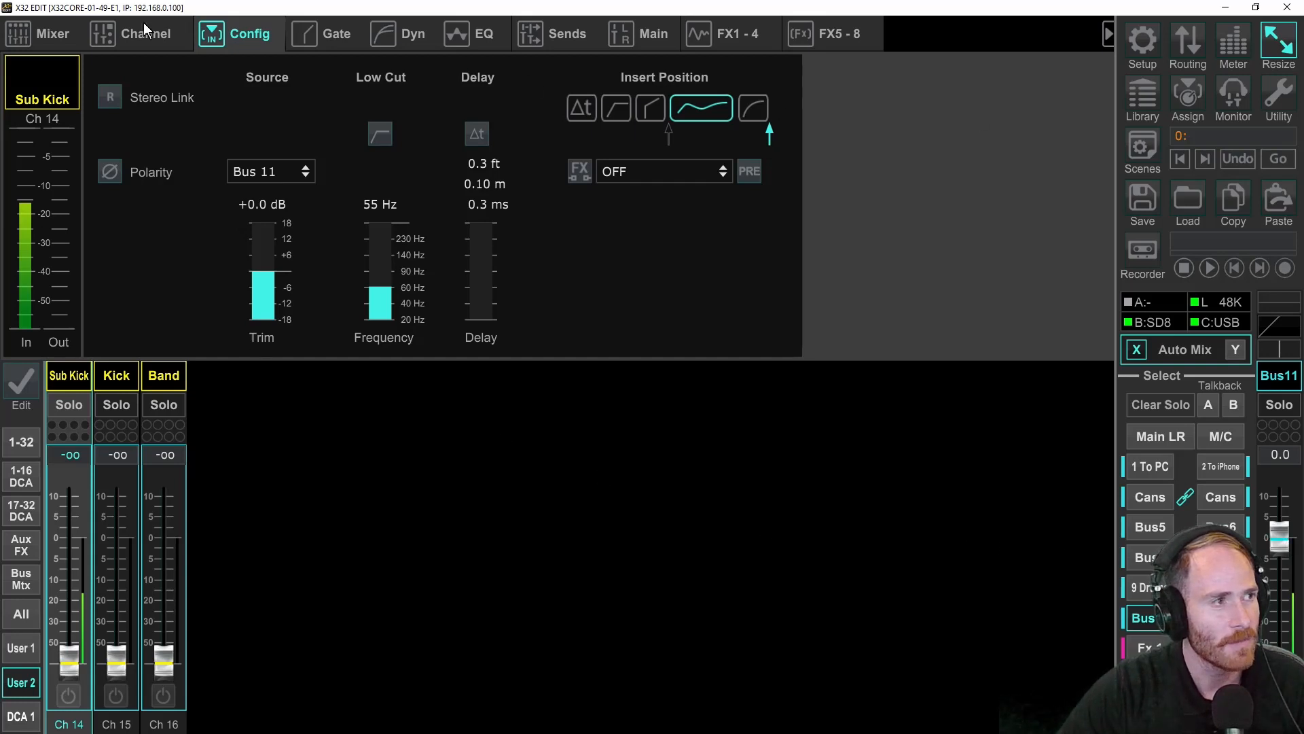
click(58, 32)
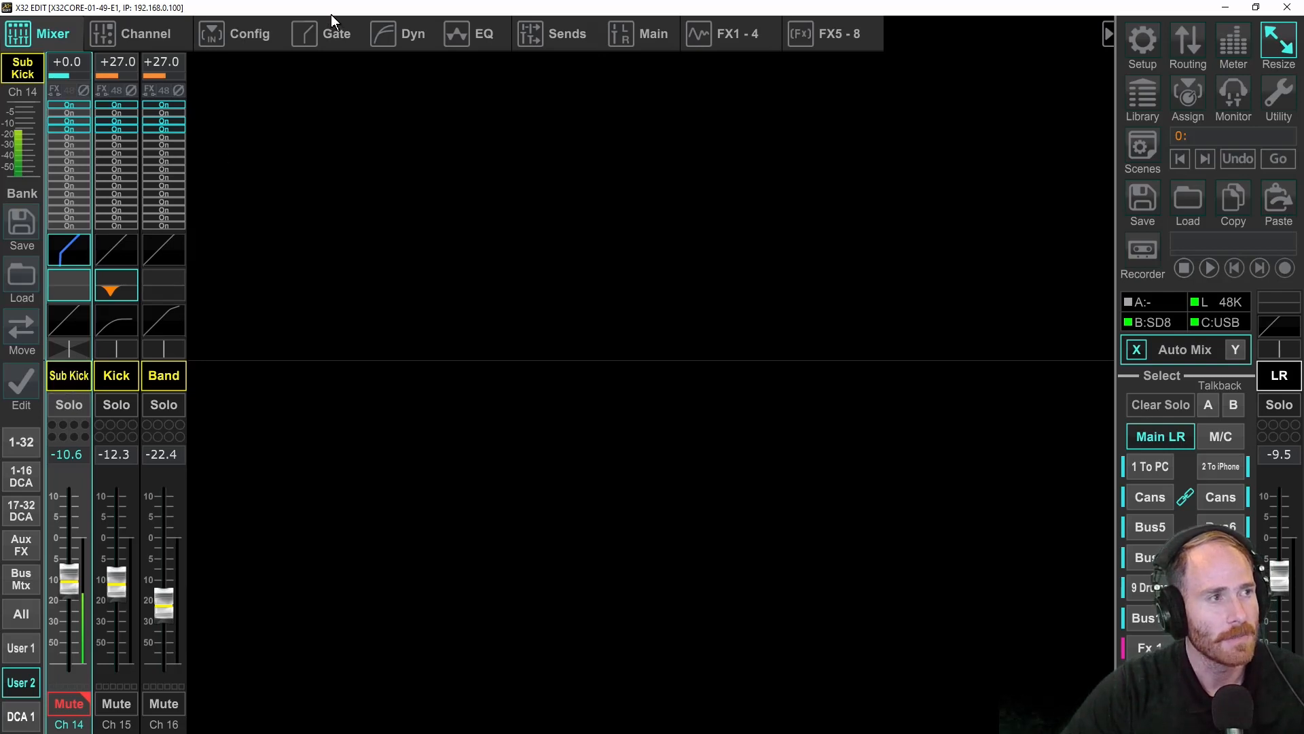
- Toggle the Sub Kick gate off and on, and set its side chain key source to Channel 15
click(324, 31)
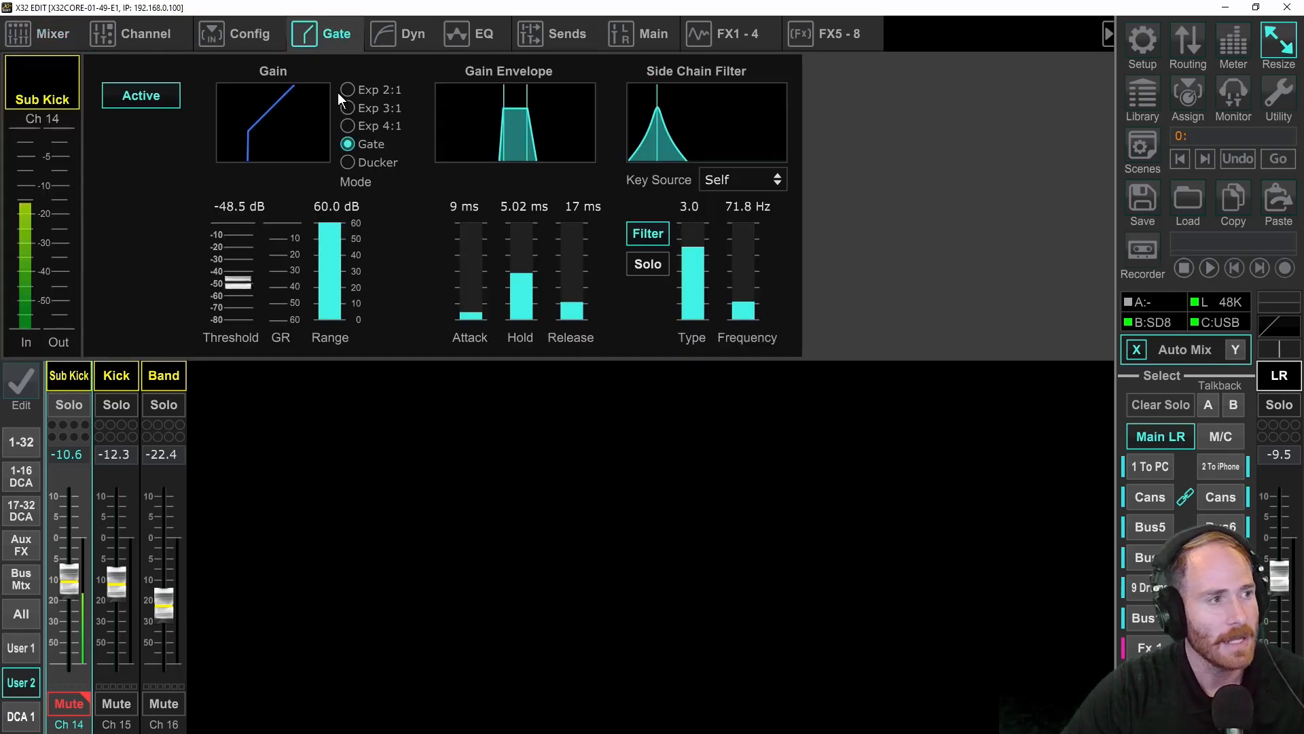
click(152, 101)
click(153, 101)
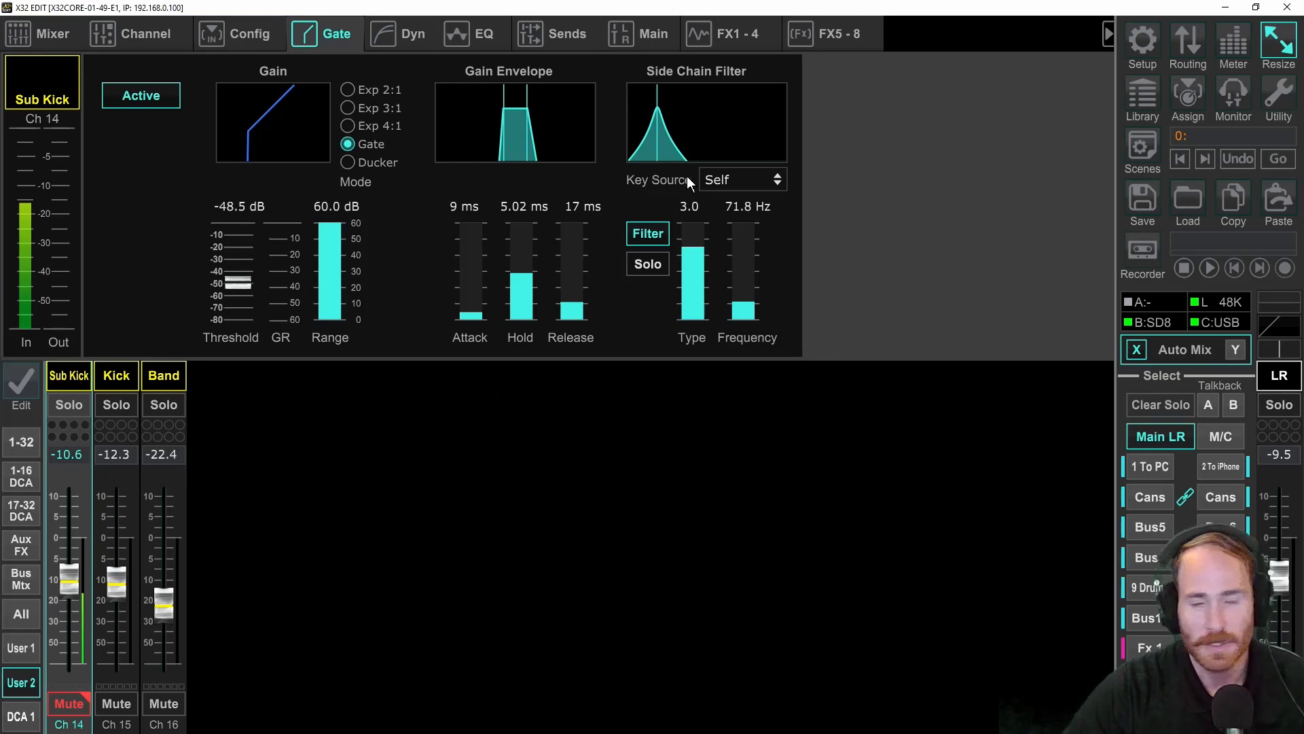
click(750, 180)
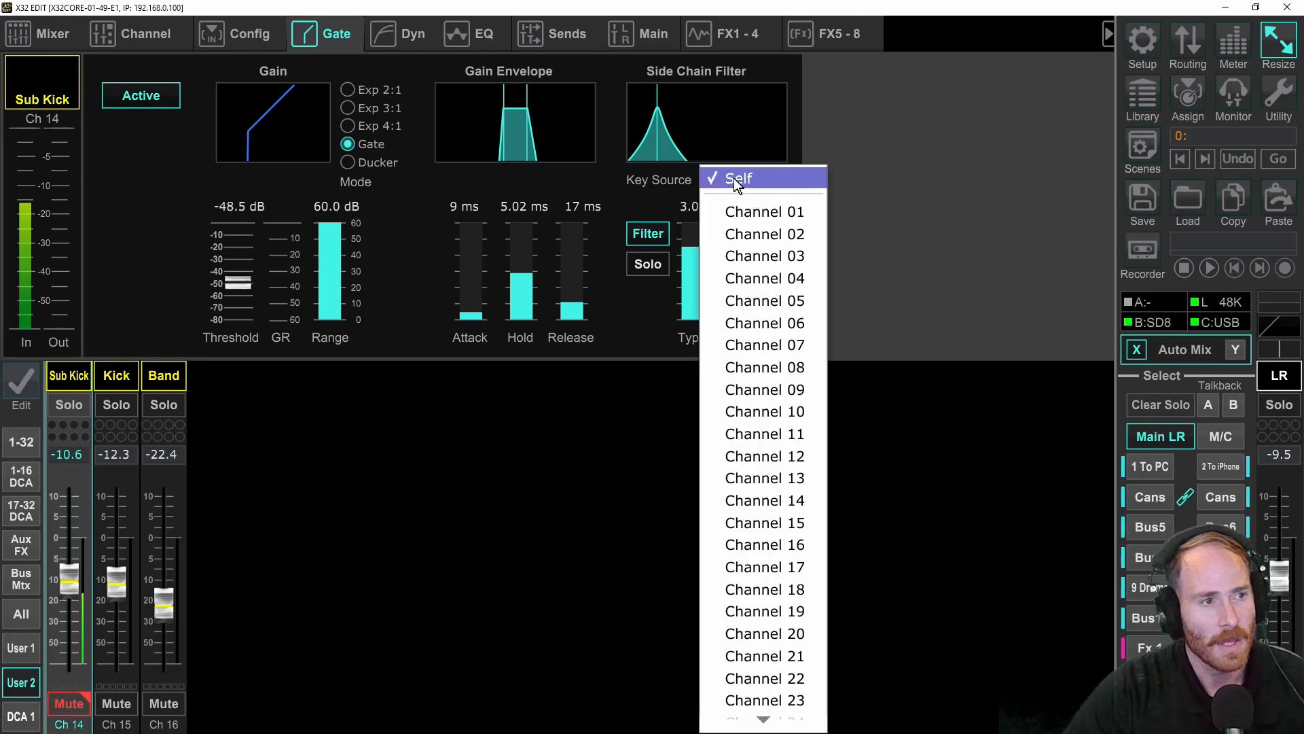
click(587, 180)
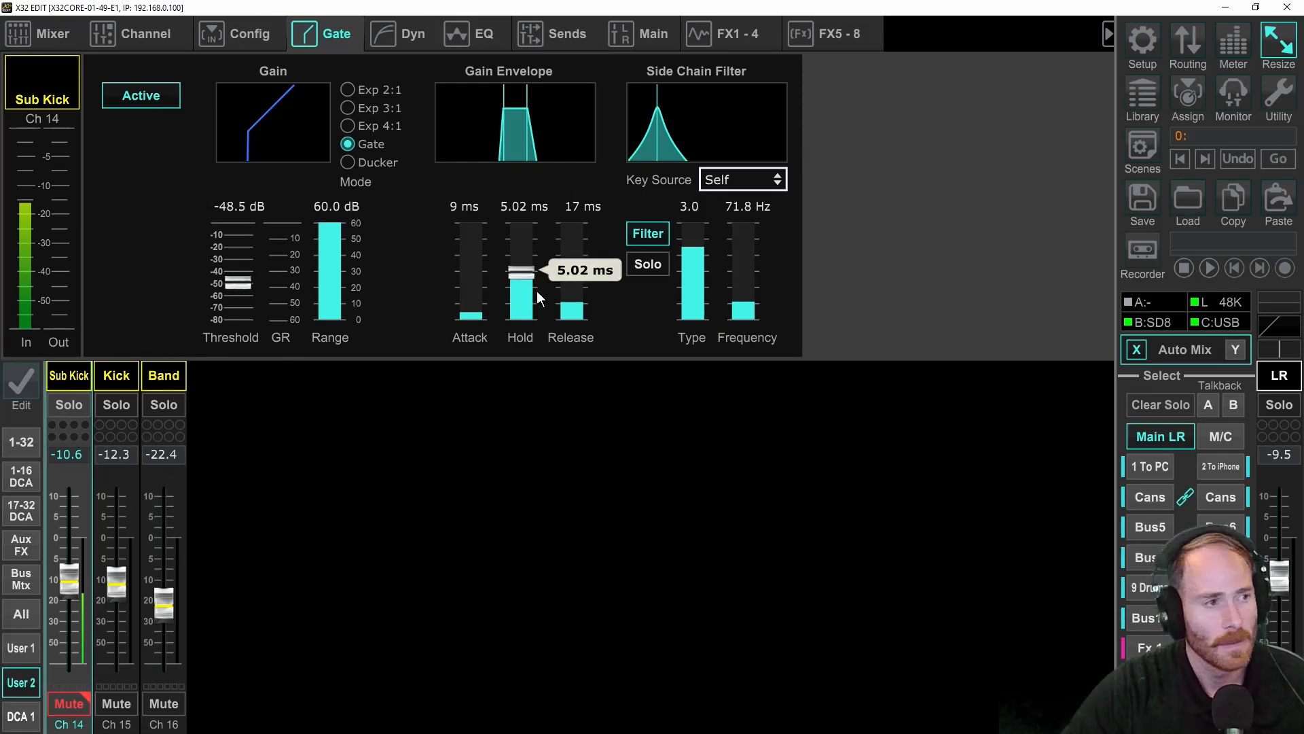
click(751, 175)
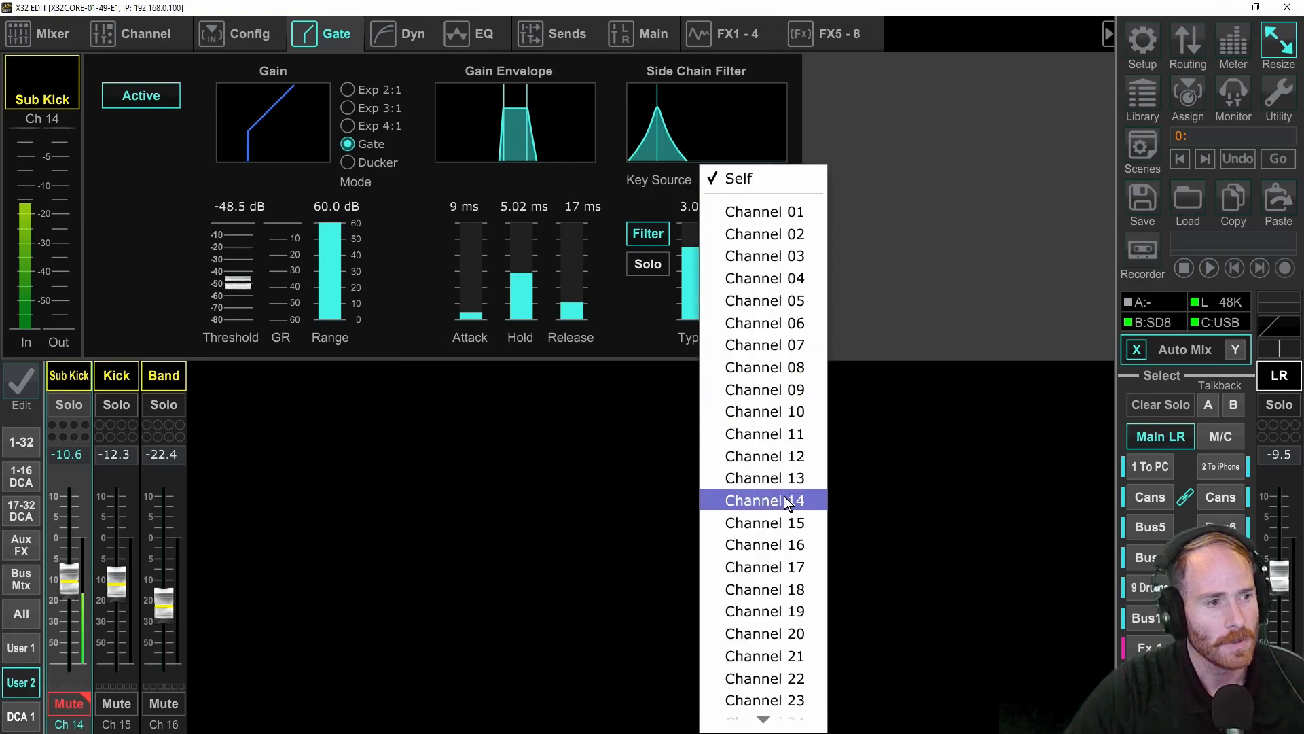
click(788, 523)
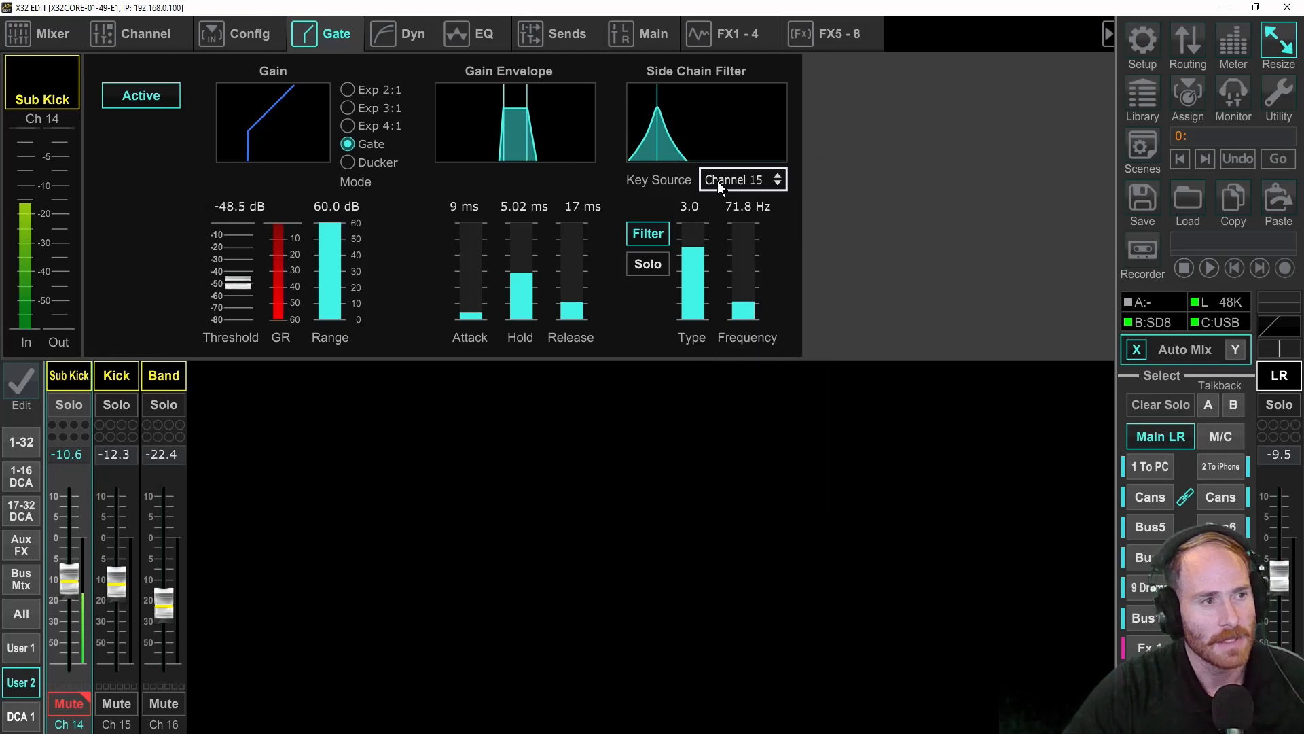
- Toggle the side chain filter on the Sub Kick gate and leave it bypassed
click(646, 236)
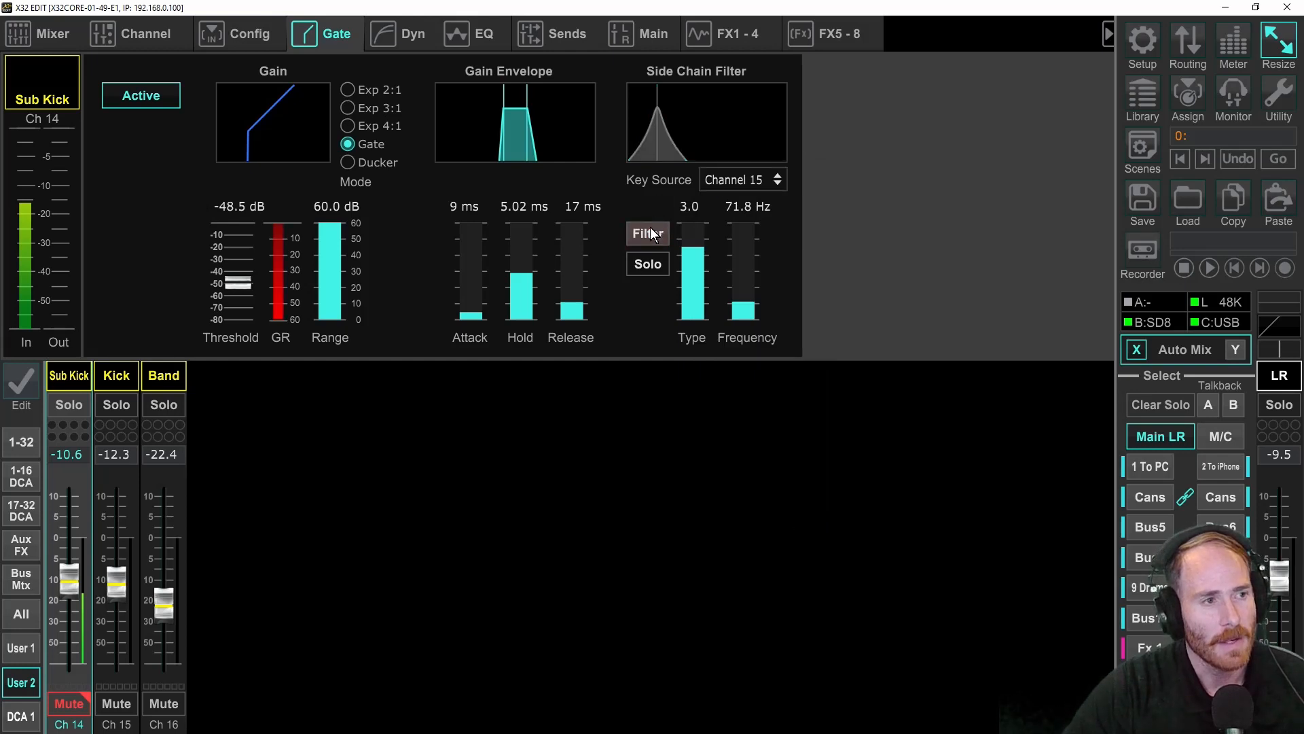
click(647, 236)
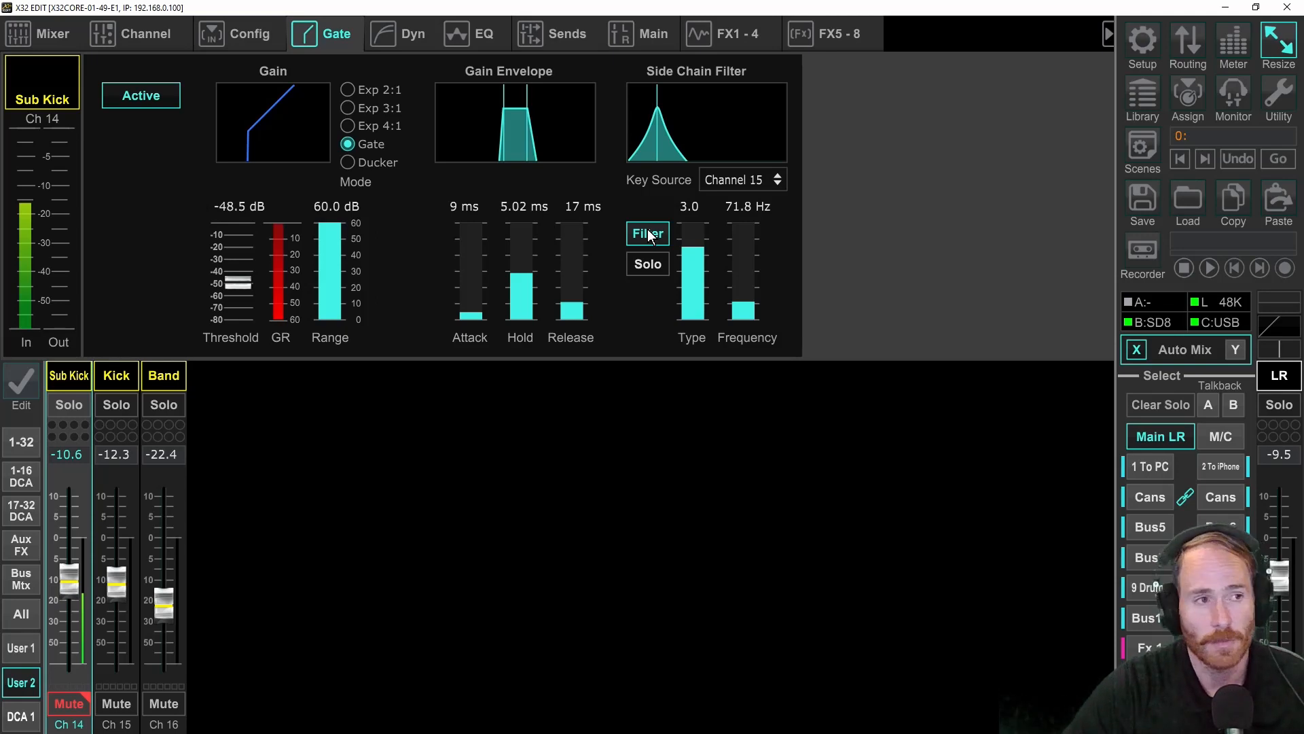
click(649, 235)
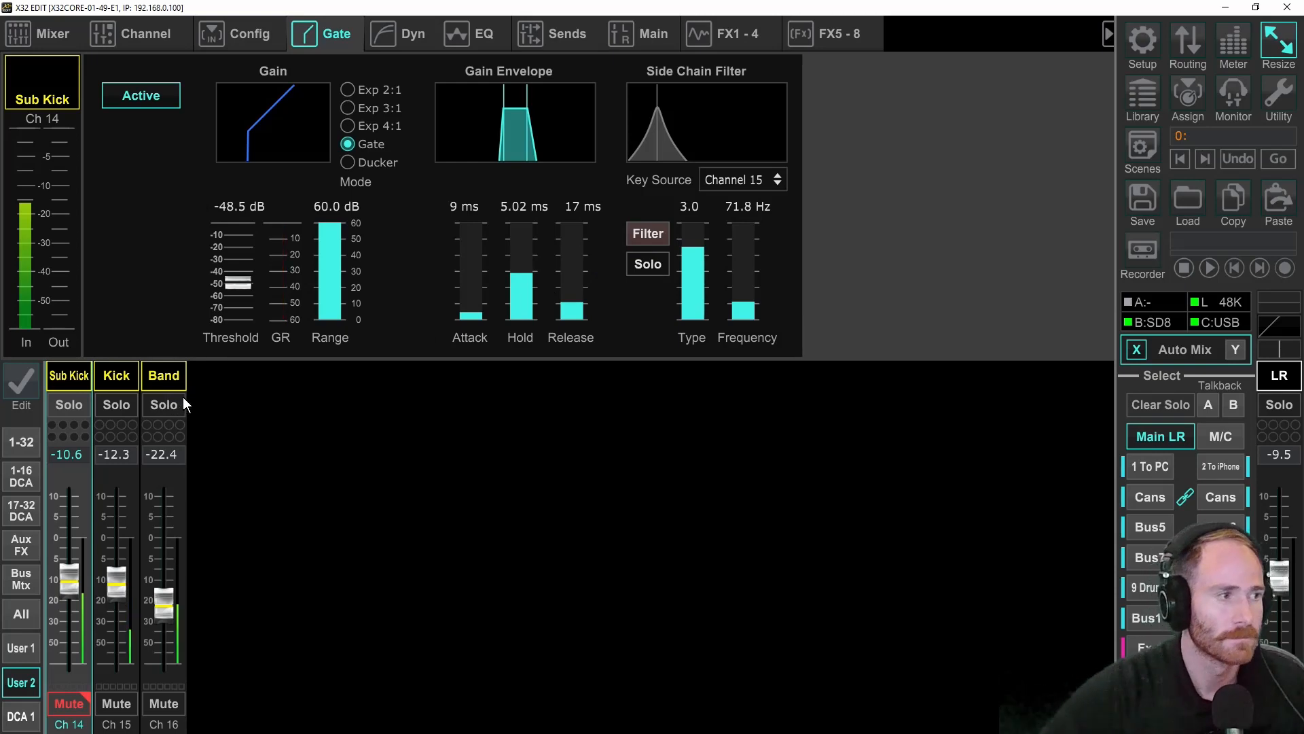
- Lower the Band fader to about -54.8 dB and set the Kick channel's low cut frequency to about 48 Hz
drag(169, 598, 170, 640)
click(109, 378)
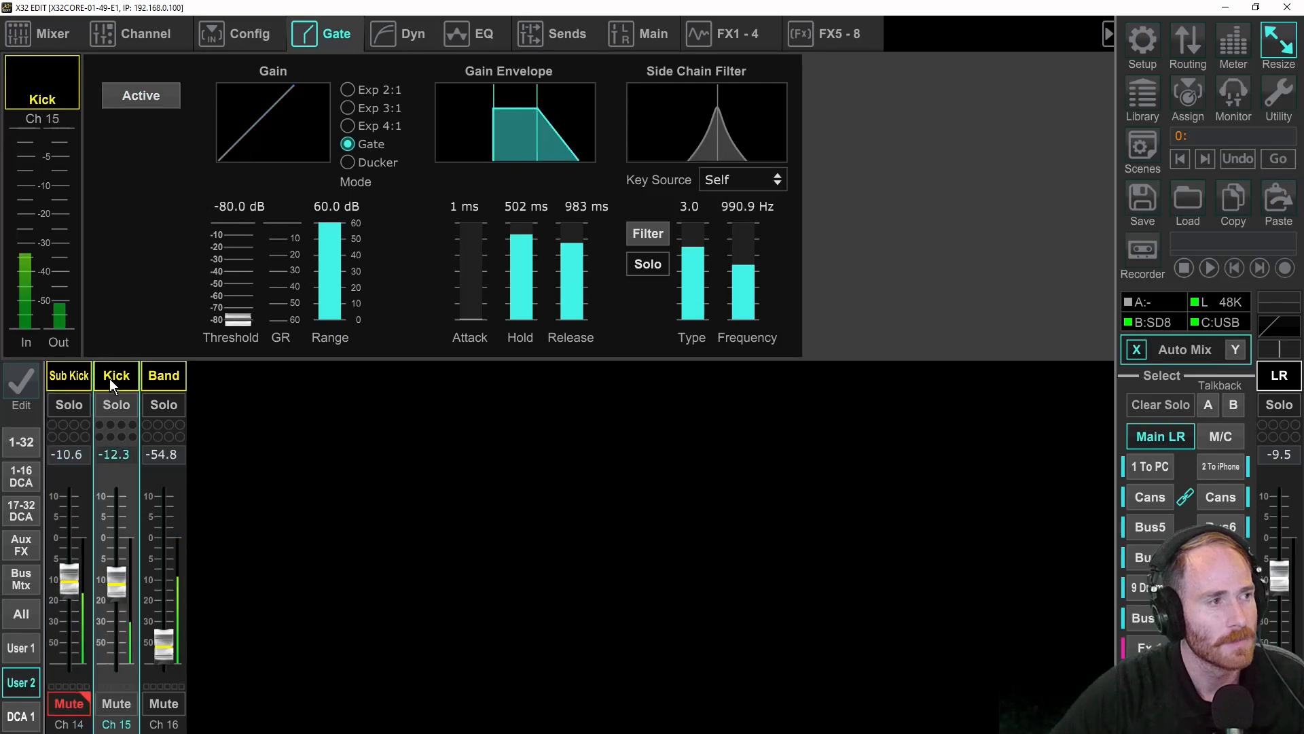
click(458, 32)
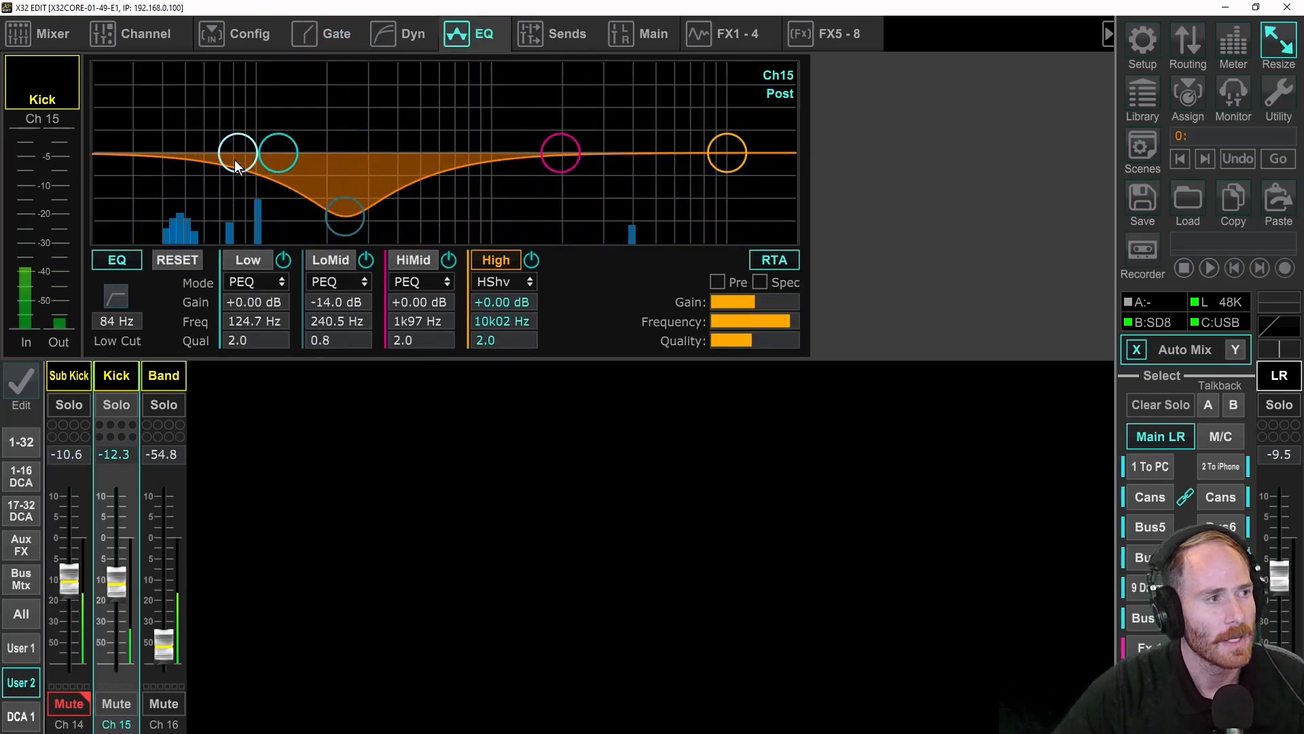
drag(235, 160, 182, 162)
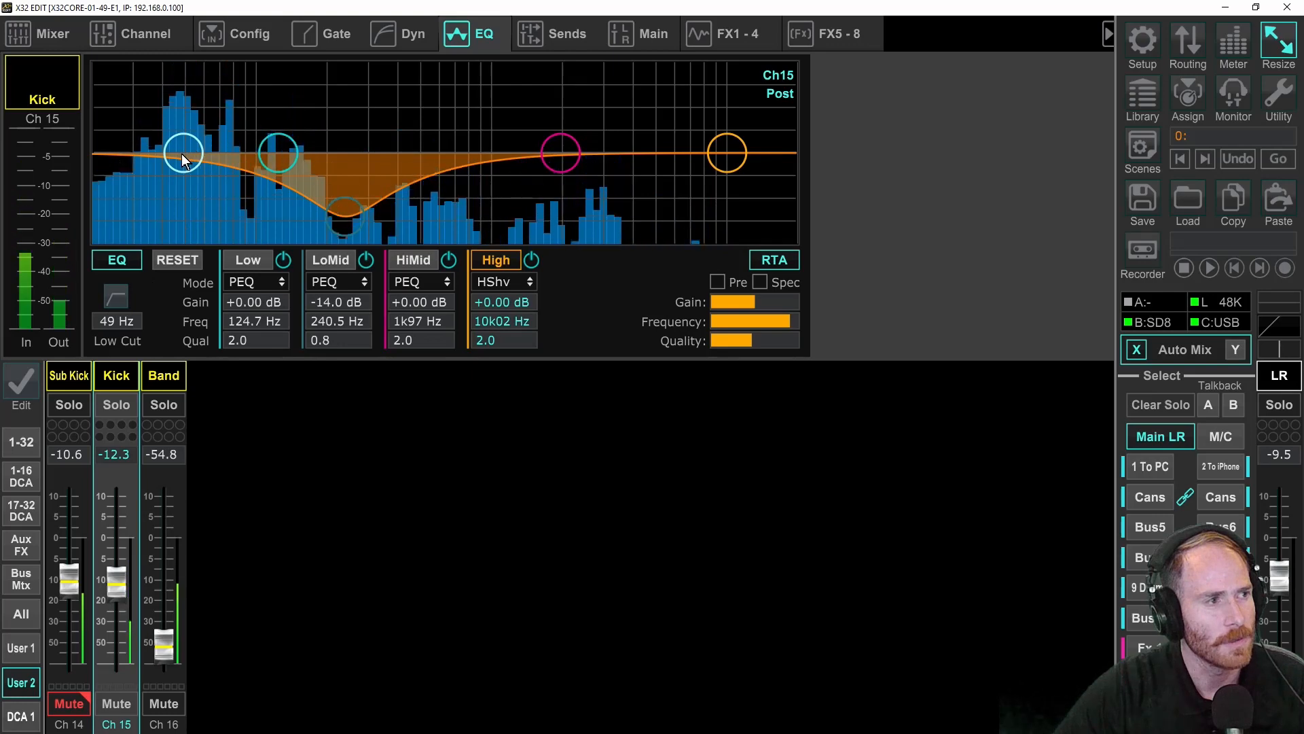
drag(183, 156, 180, 155)
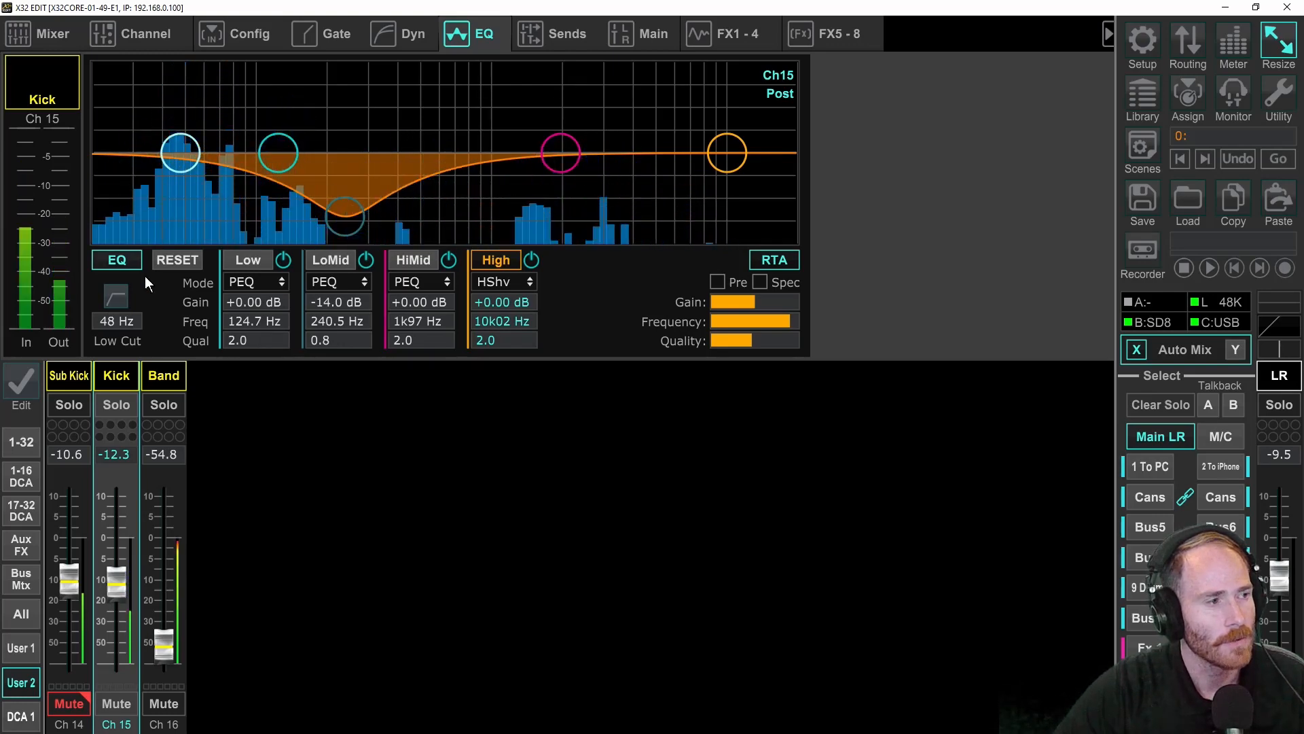
- Set the Sub Kick gate's side chain filter to 58.3 Hz, enable the filter and unmute the channel
click(71, 376)
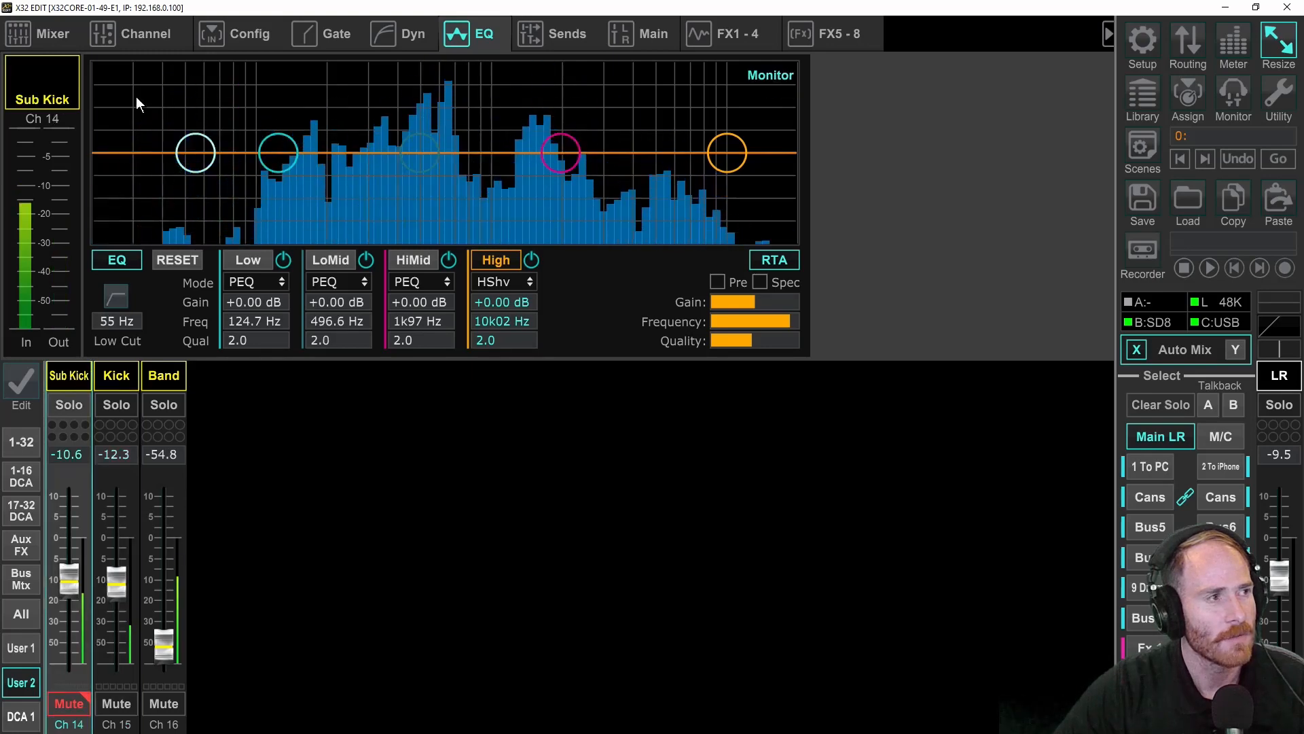
click(317, 31)
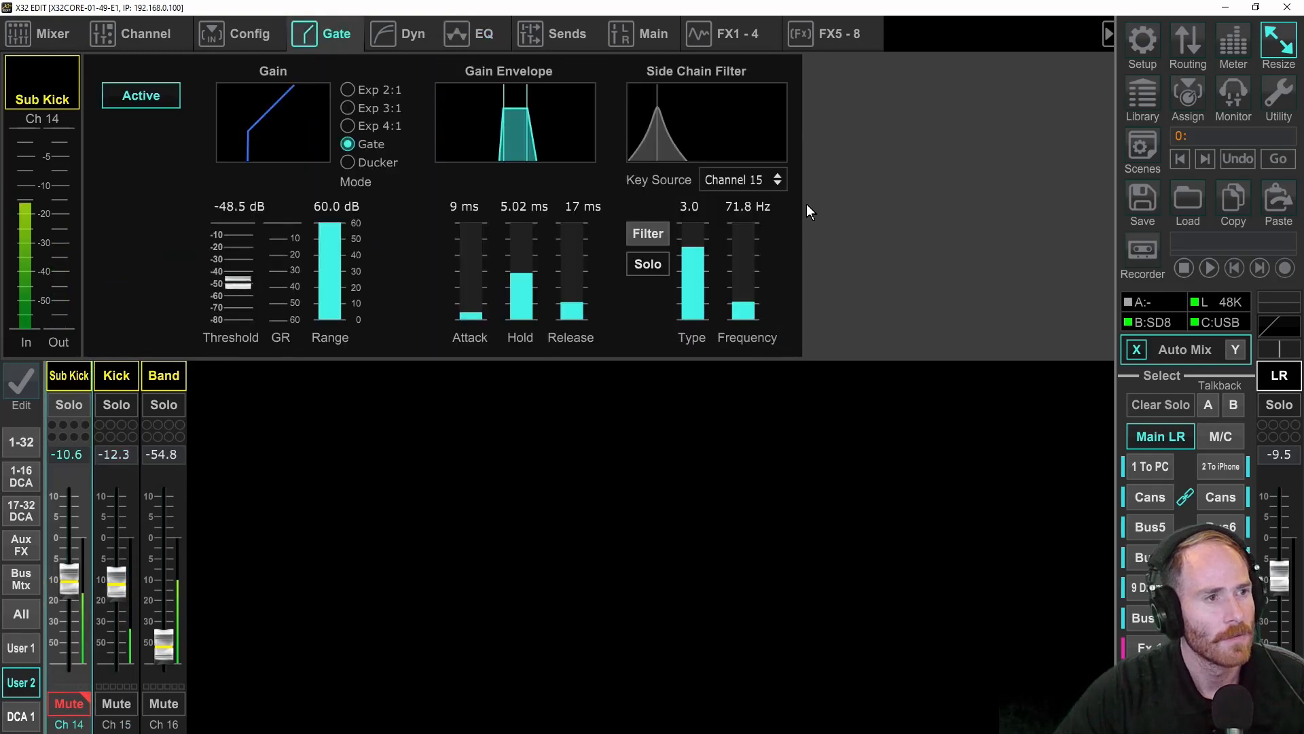
mouse_move(737, 229)
drag(746, 298, 745, 306)
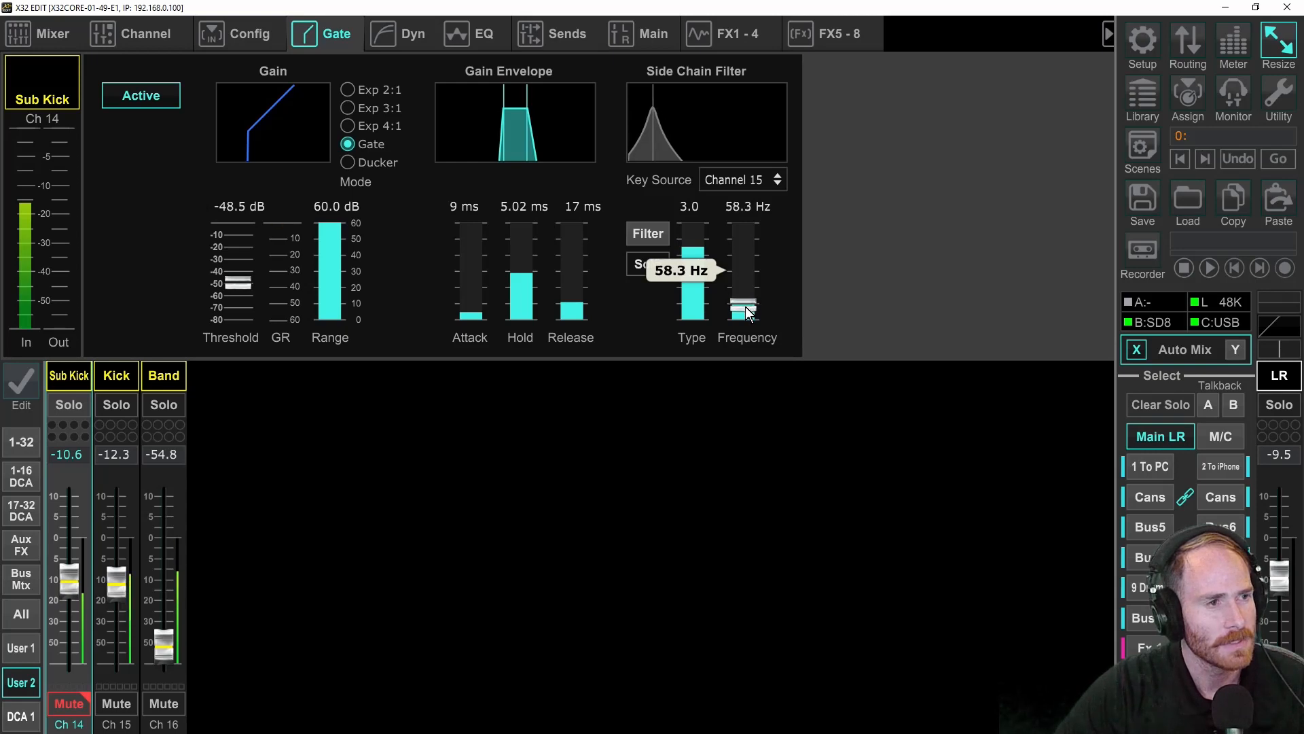
click(648, 237)
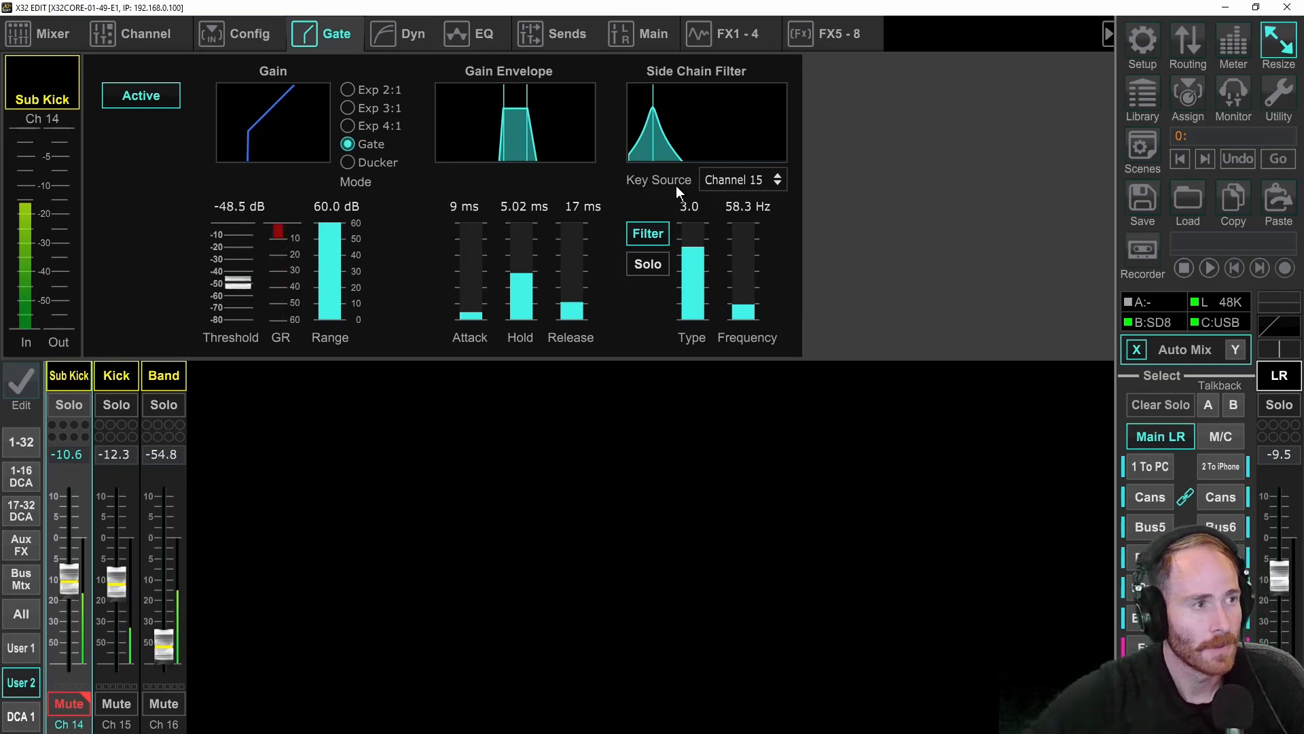
mouse_move(475, 273)
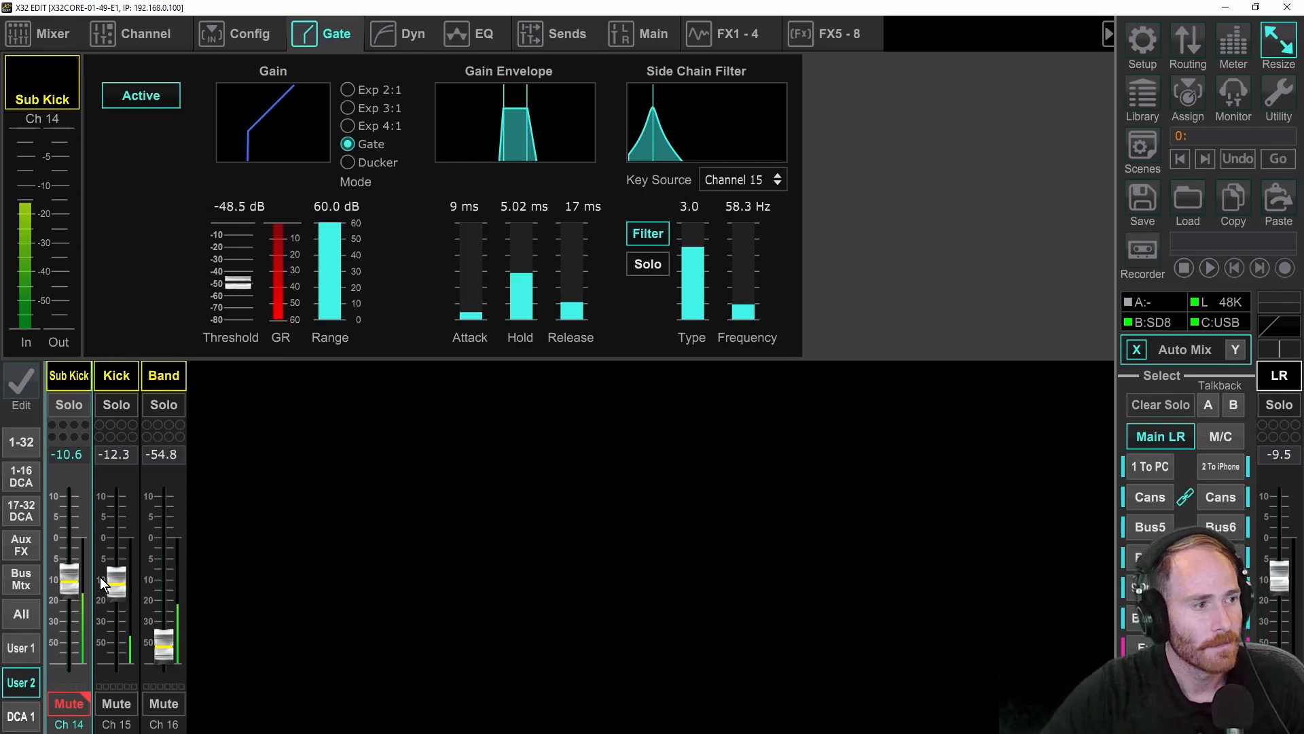
click(71, 705)
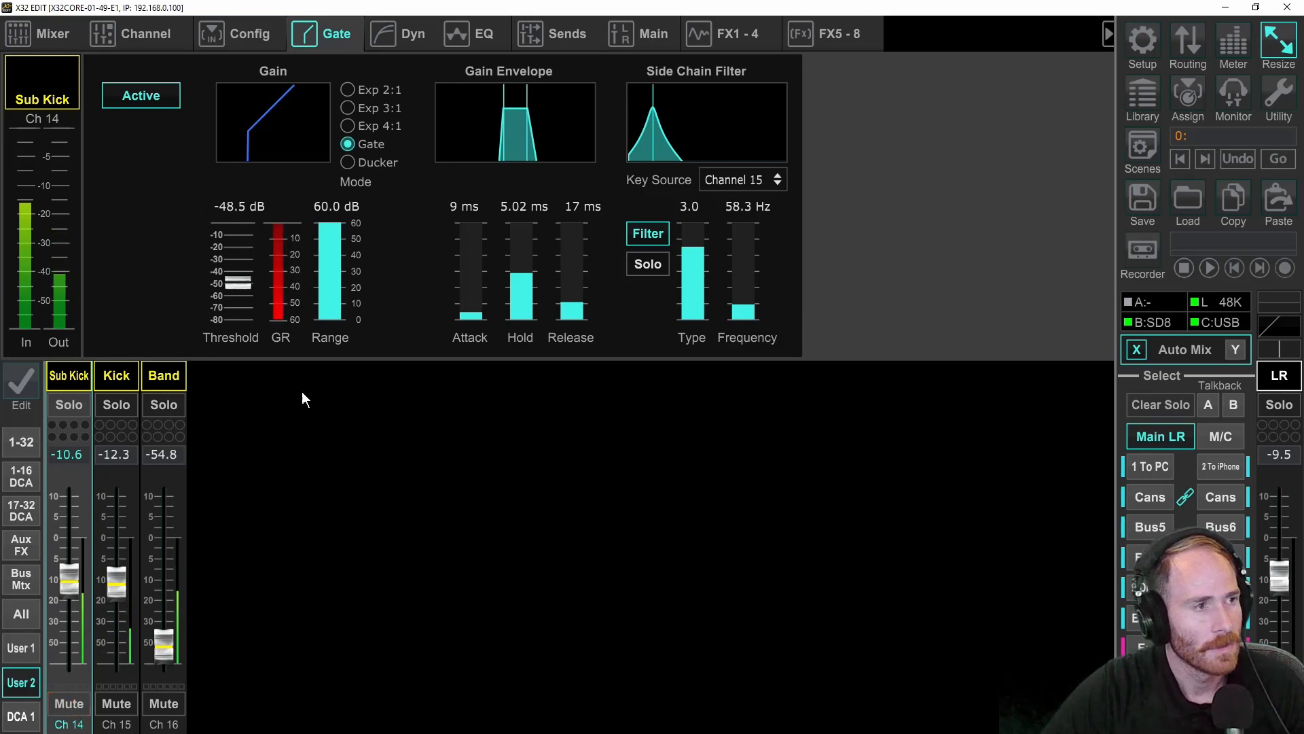
- Adjust the Sub Kick gate to a -28.5 dB threshold, 7 ms attack, 8.93 ms hold and 12 ms release
mouse_move(530, 278)
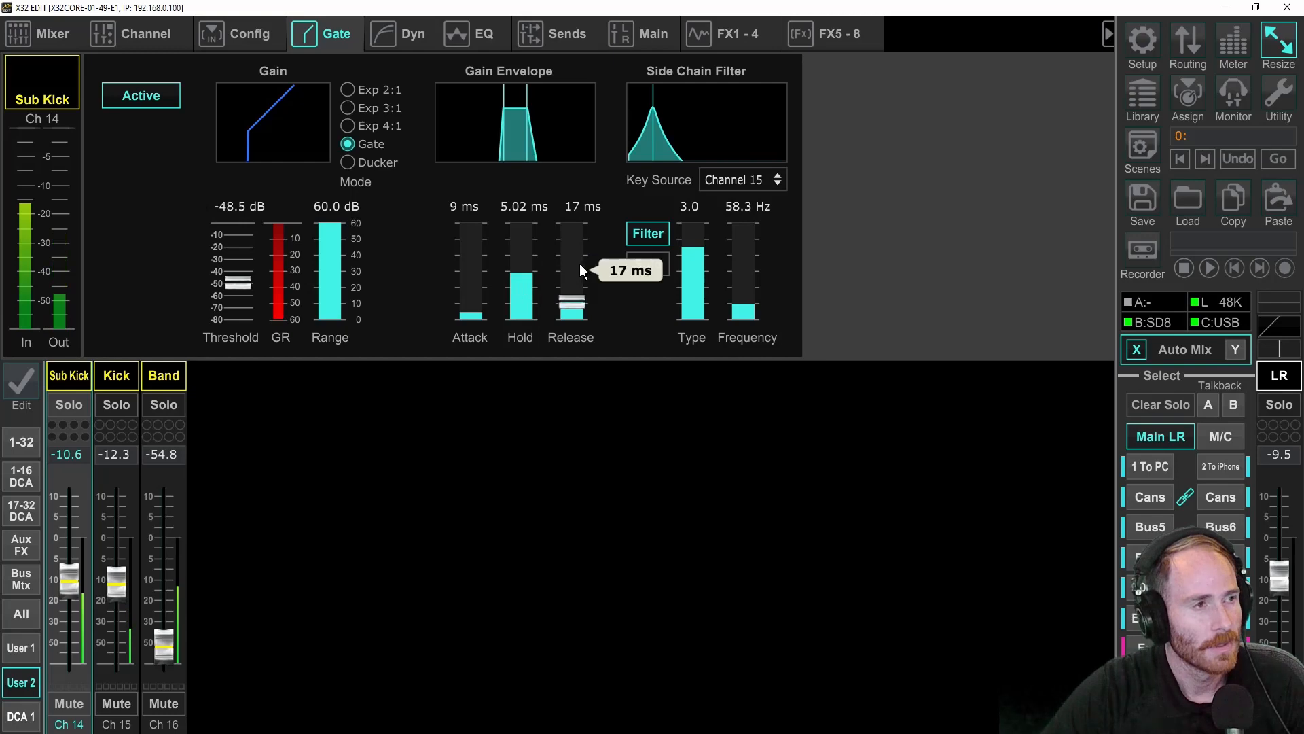
mouse_move(481, 274)
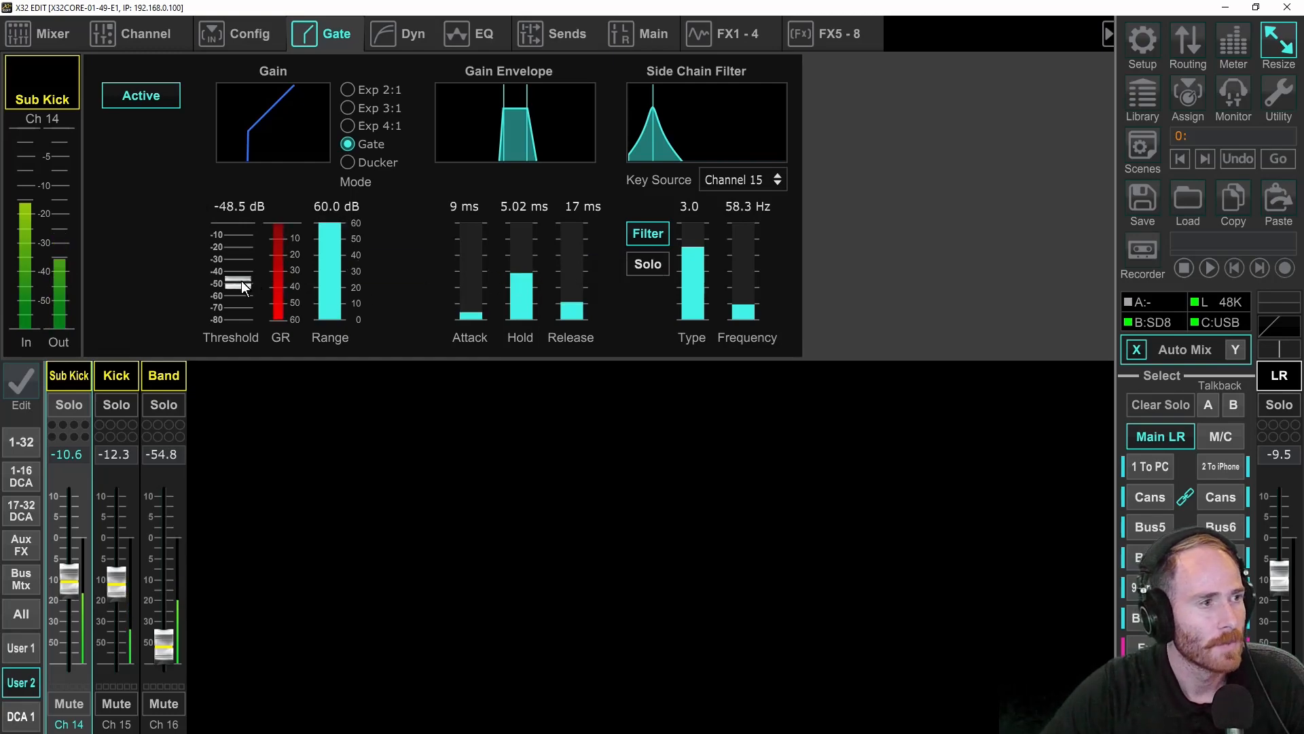
drag(242, 279, 249, 240)
drag(566, 295, 567, 304)
drag(479, 299, 518, 286)
drag(240, 265, 243, 245)
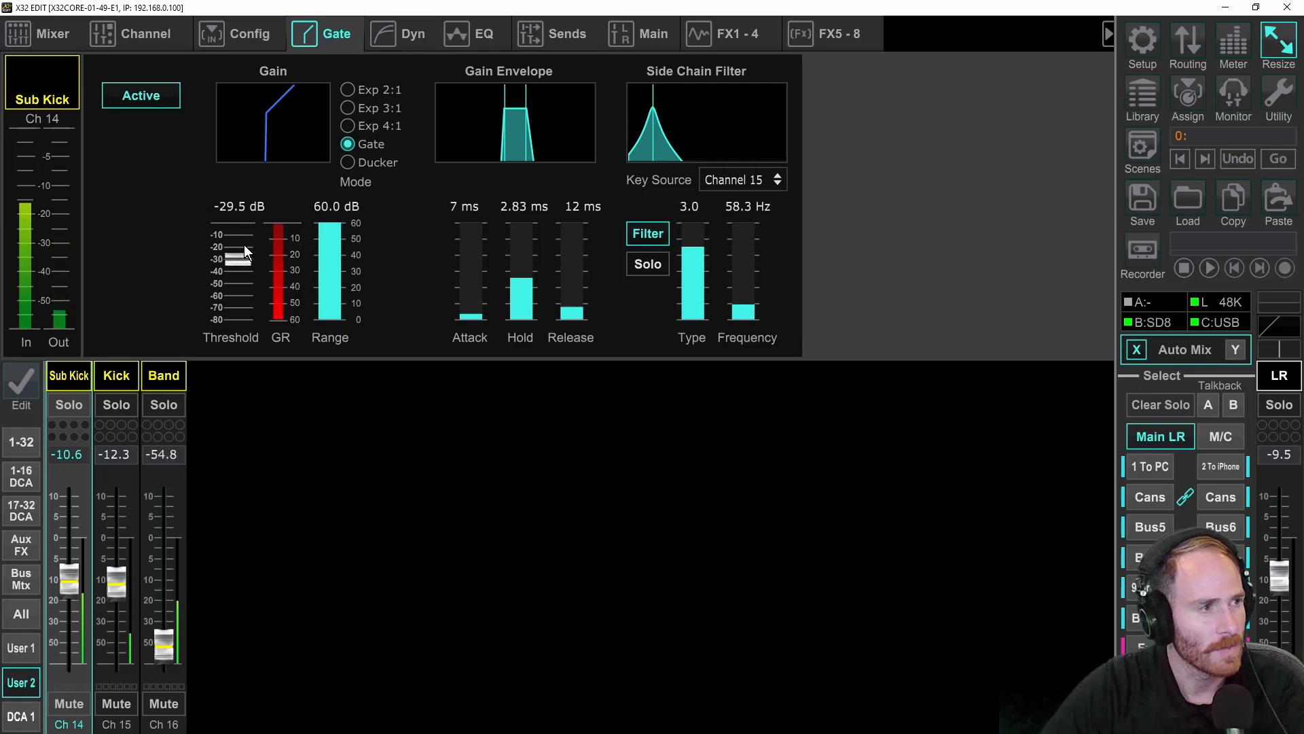
drag(243, 244, 245, 246)
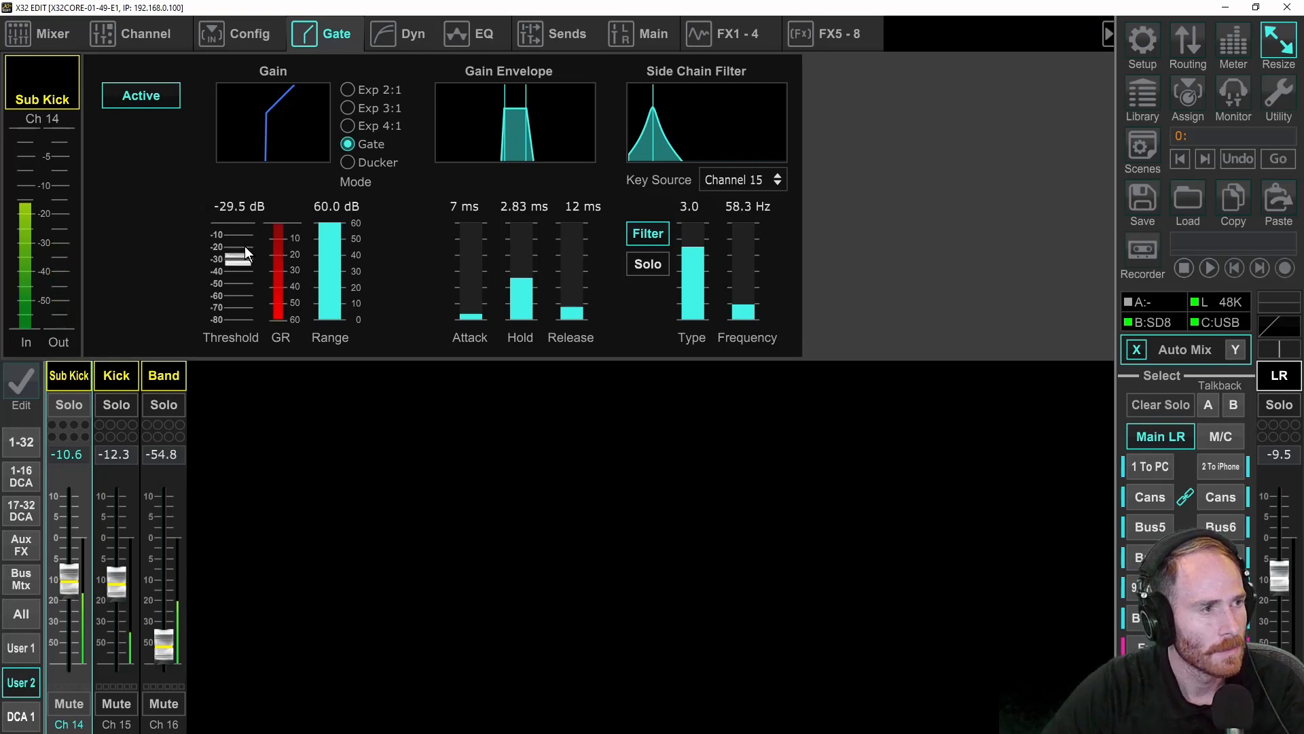
drag(245, 244, 245, 242)
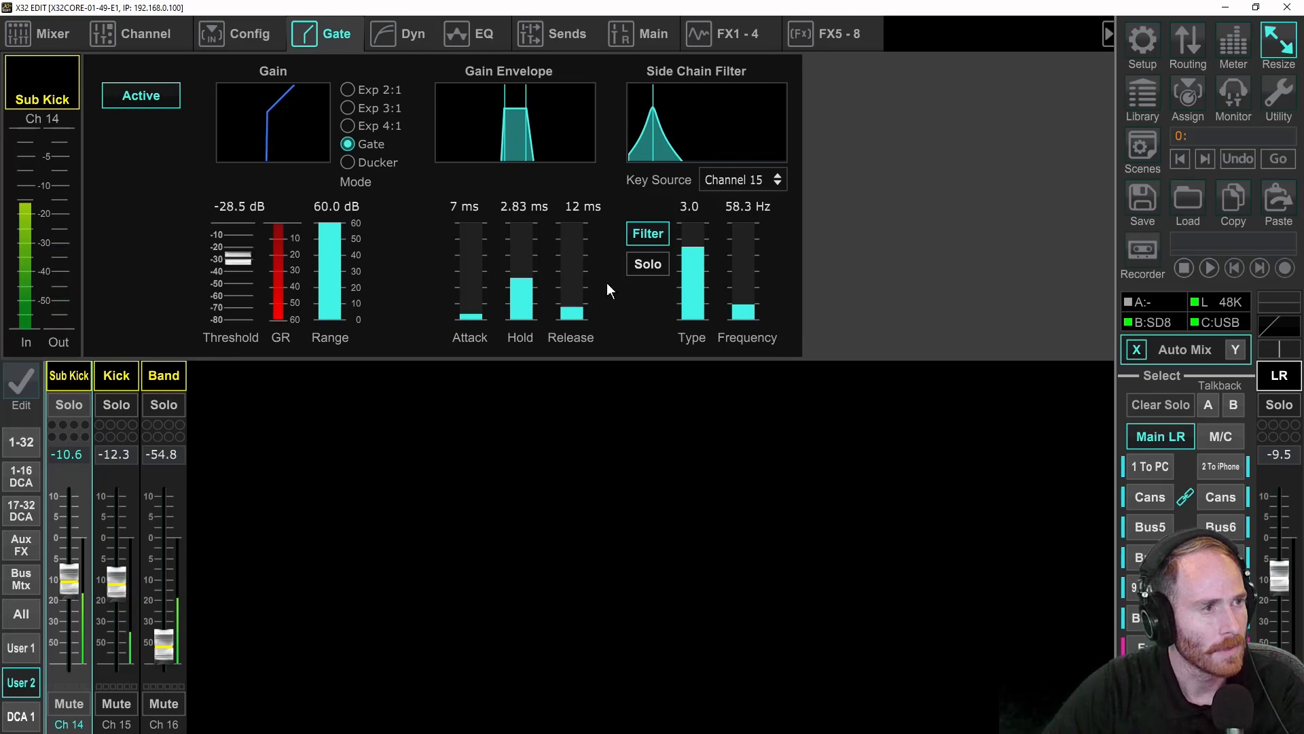
drag(529, 275, 540, 252)
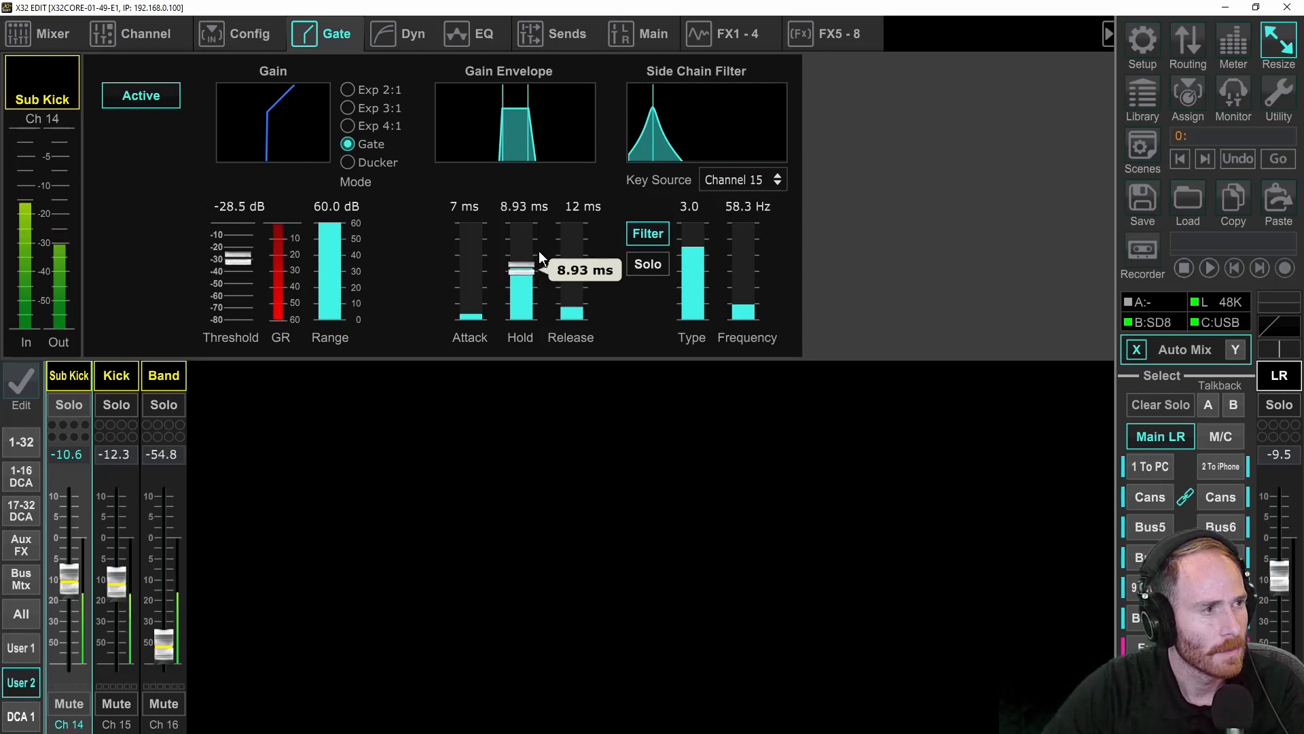
- Set the Sub Kick gate's hold to 7.10 ms and enable the Kick channel's low cut at about 68 Hz
drag(540, 252, 540, 255)
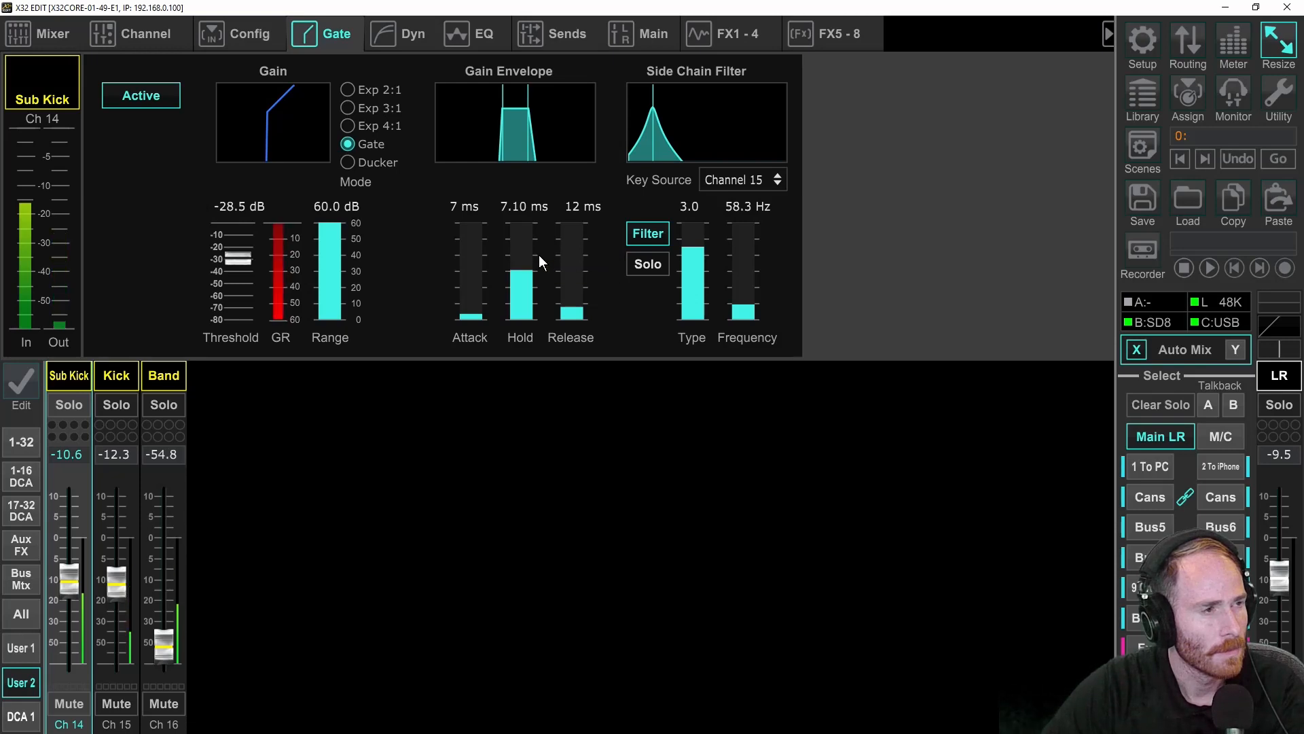
click(107, 374)
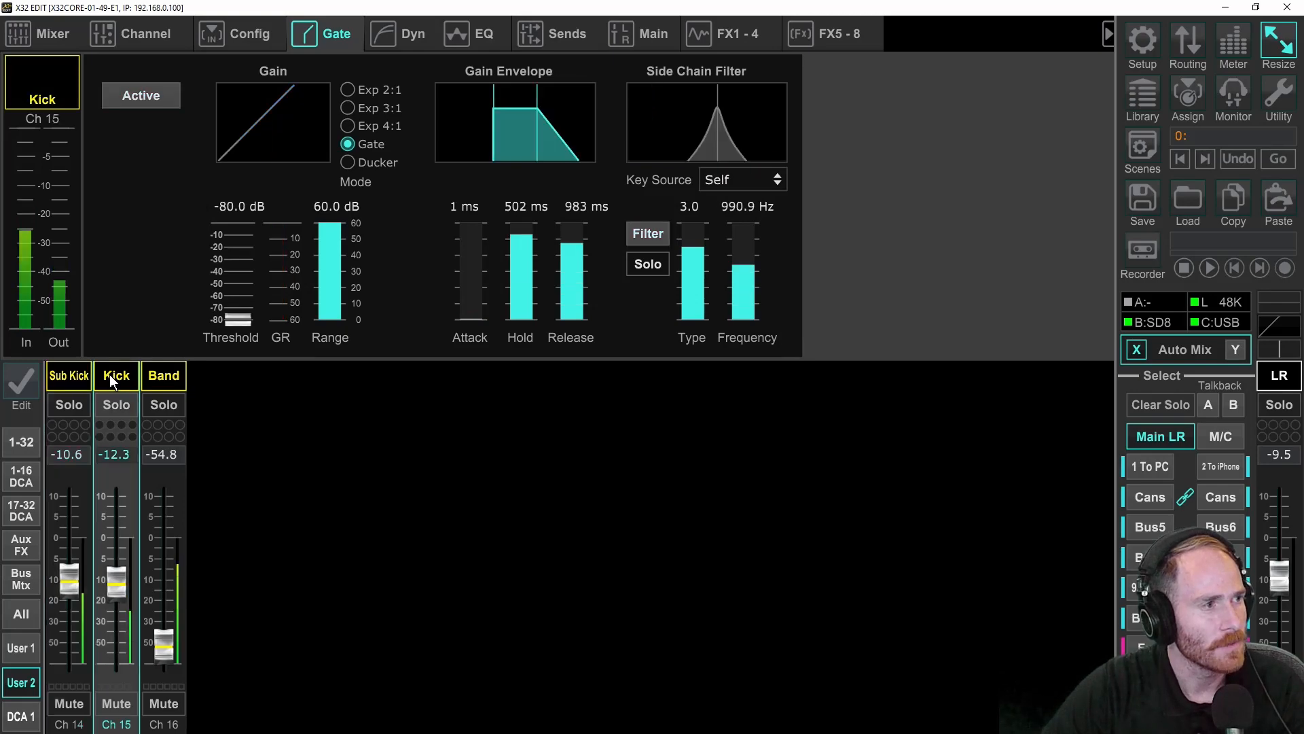
click(474, 33)
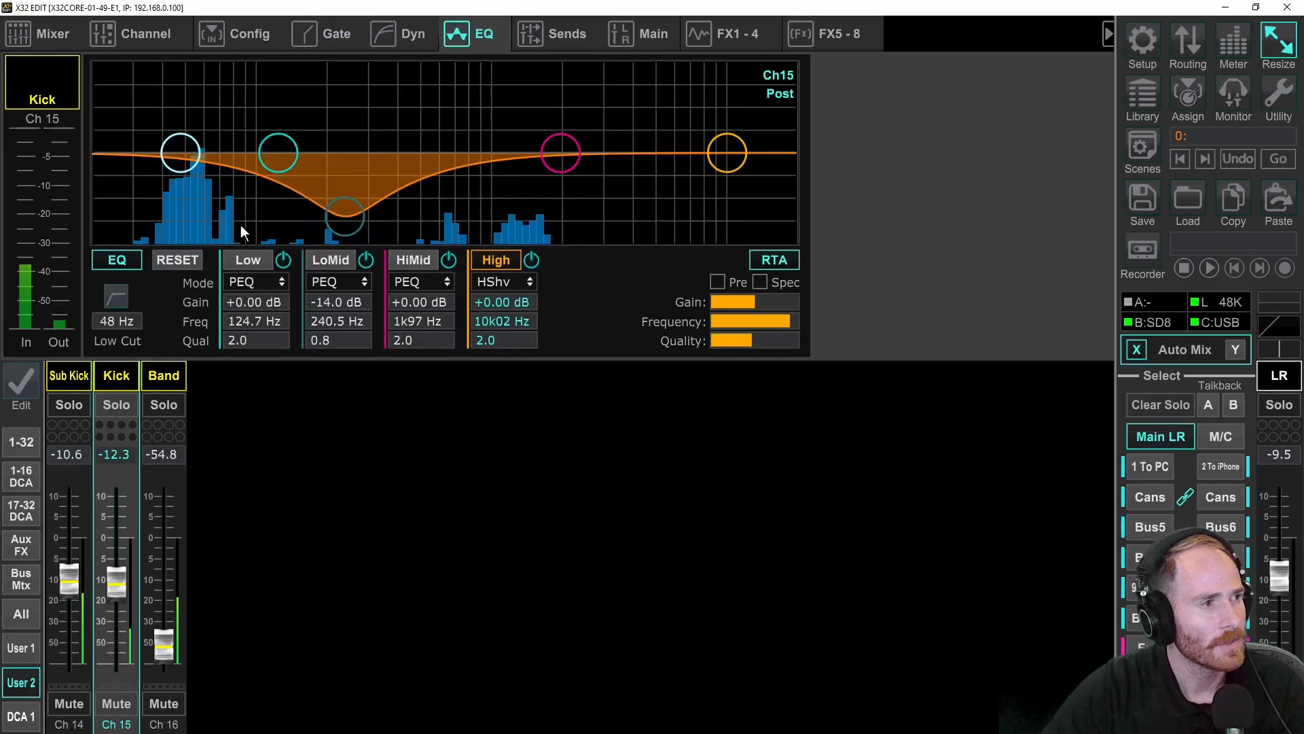
click(117, 296)
drag(185, 150, 223, 148)
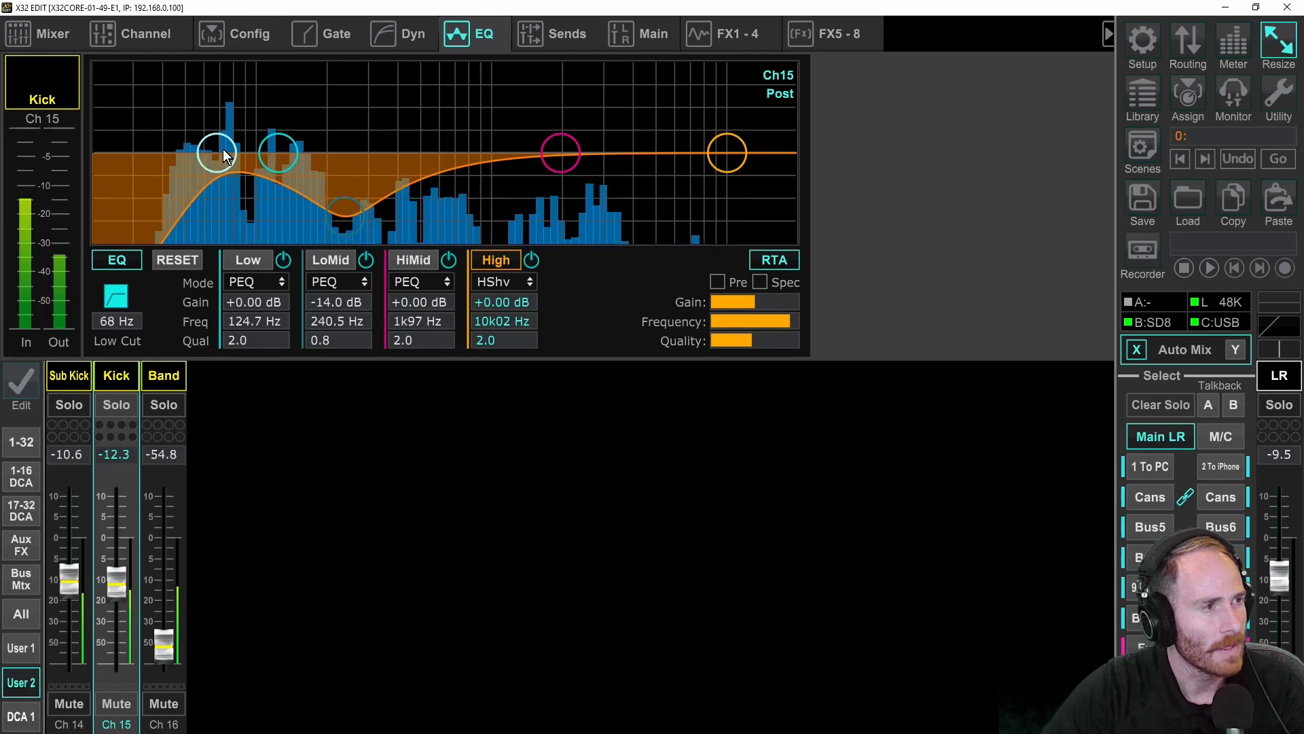
- Raise the Sub Kick fader to about -8.8 dB and set its gate to -27.0 dB threshold, 12 ms attack and 28 ms release
click(79, 372)
click(51, 29)
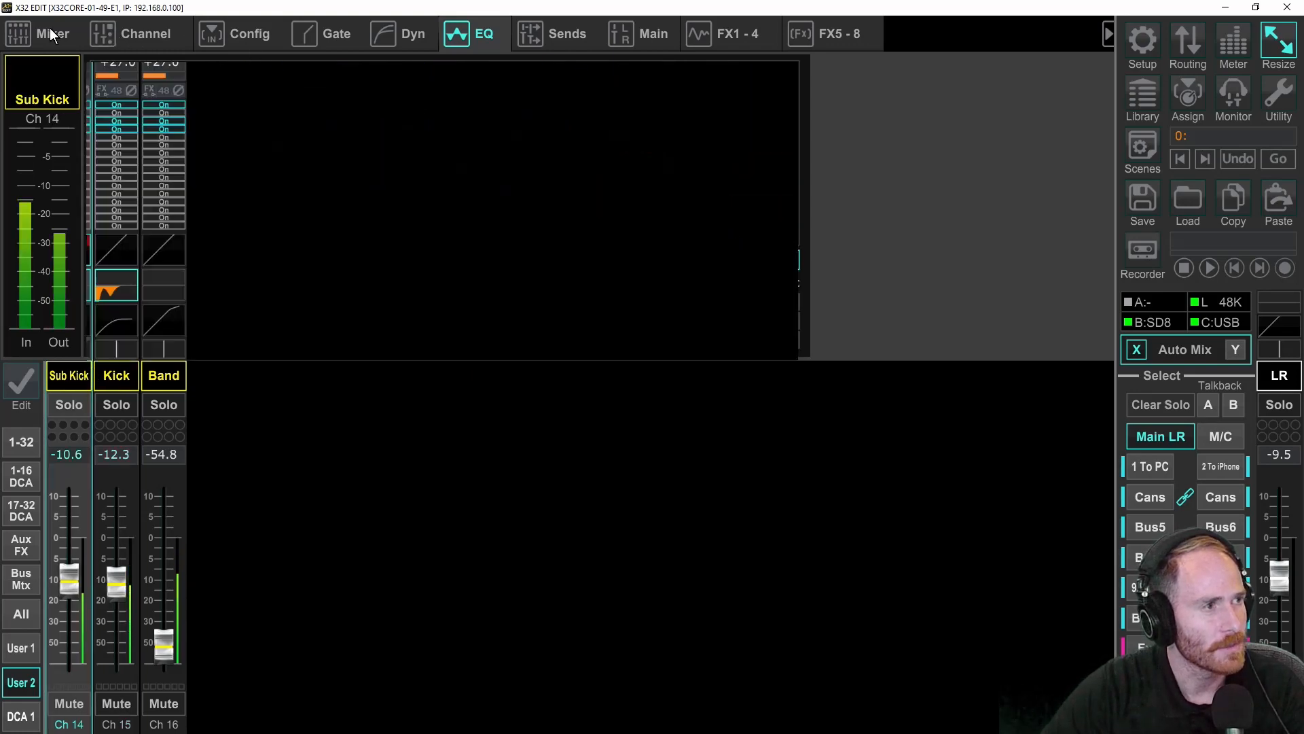
click(327, 32)
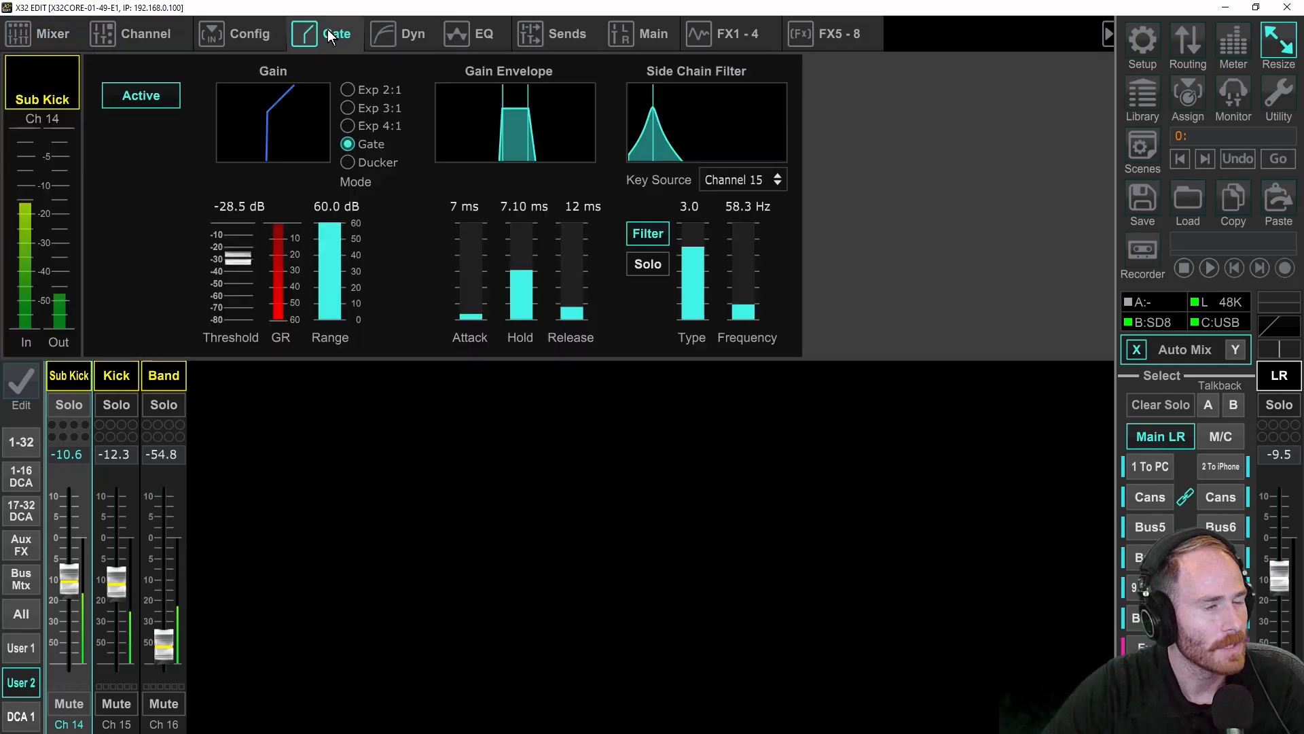
drag(69, 577, 70, 572)
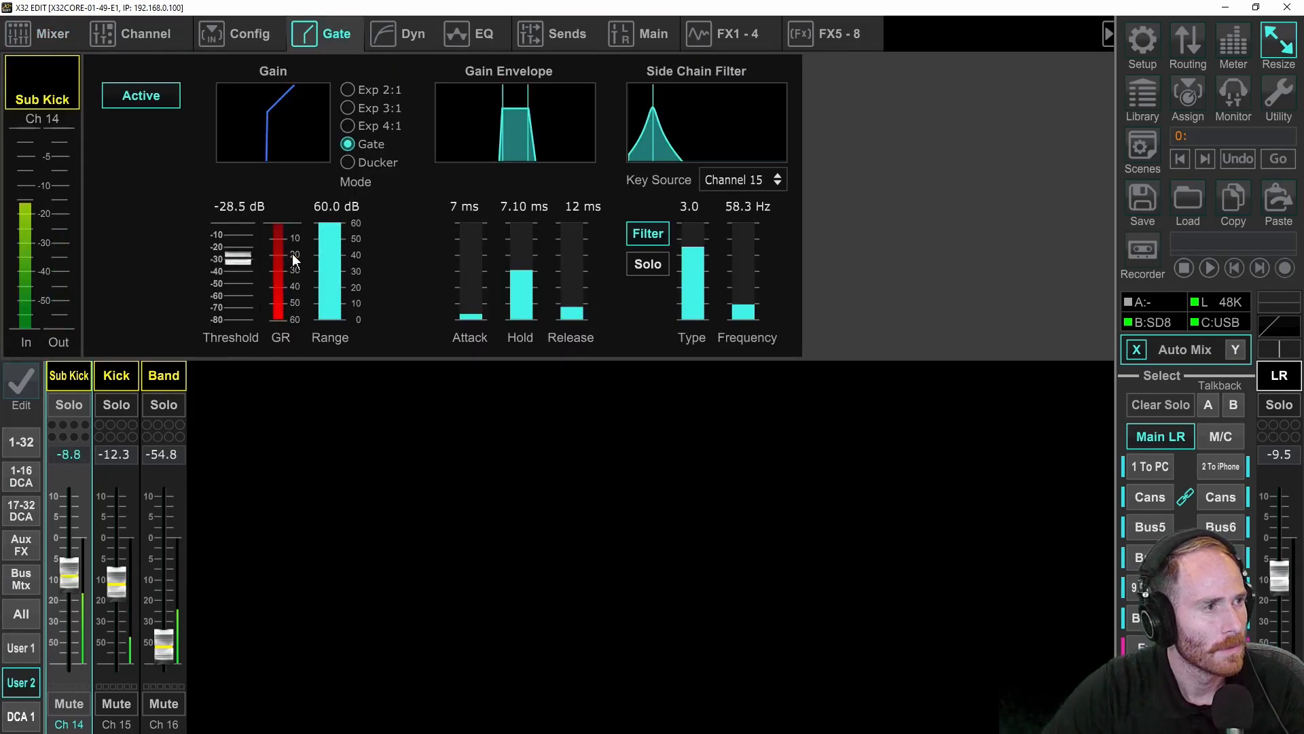
drag(523, 266, 526, 260)
drag(564, 305, 564, 270)
drag(492, 307, 518, 276)
drag(241, 259, 244, 256)
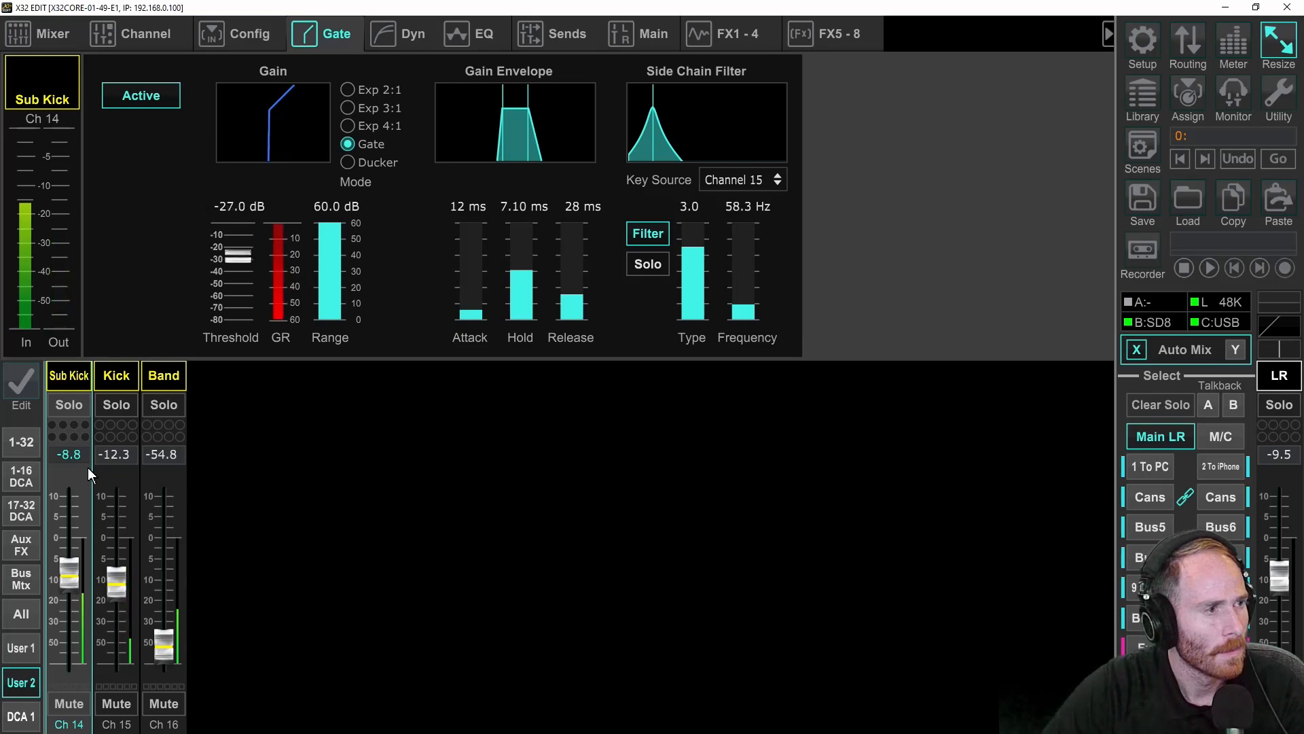
- Mute the Sub Kick channel and raise the Kick fader to about -8.0 dB
drag(116, 576, 113, 566)
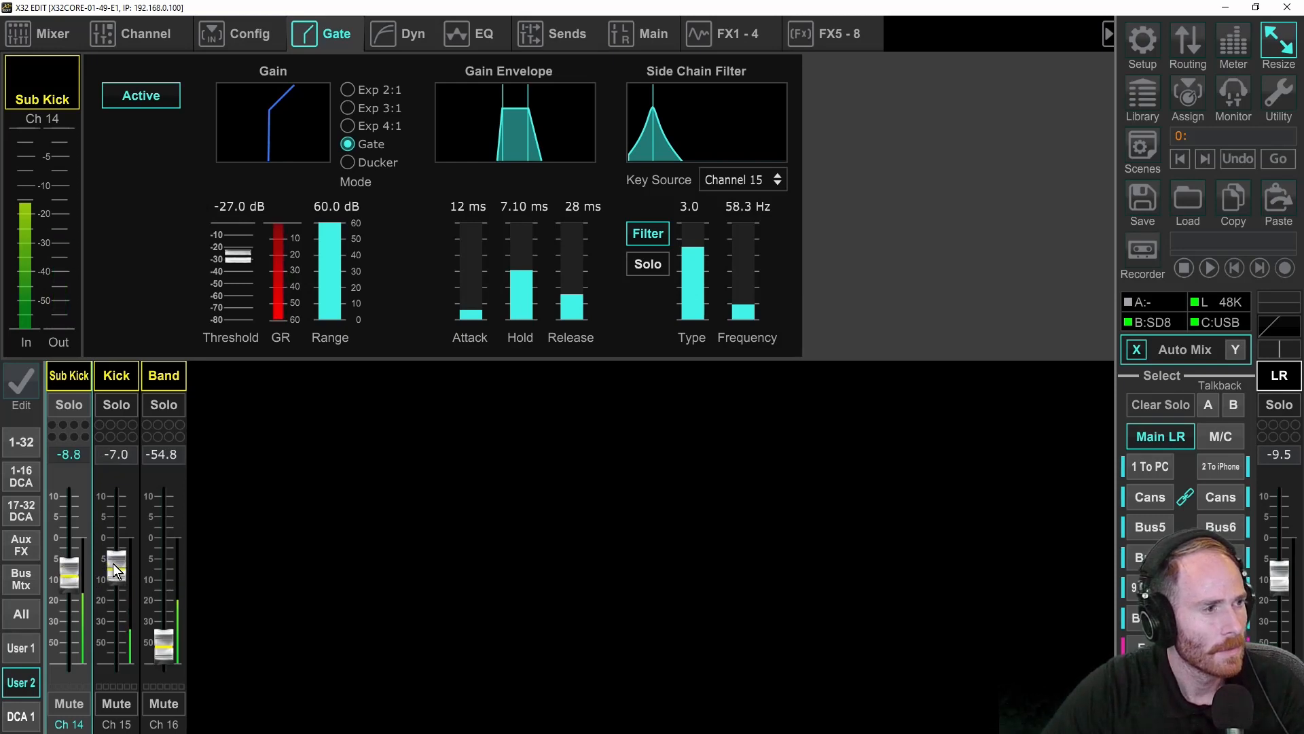
click(74, 704)
drag(120, 571, 120, 576)
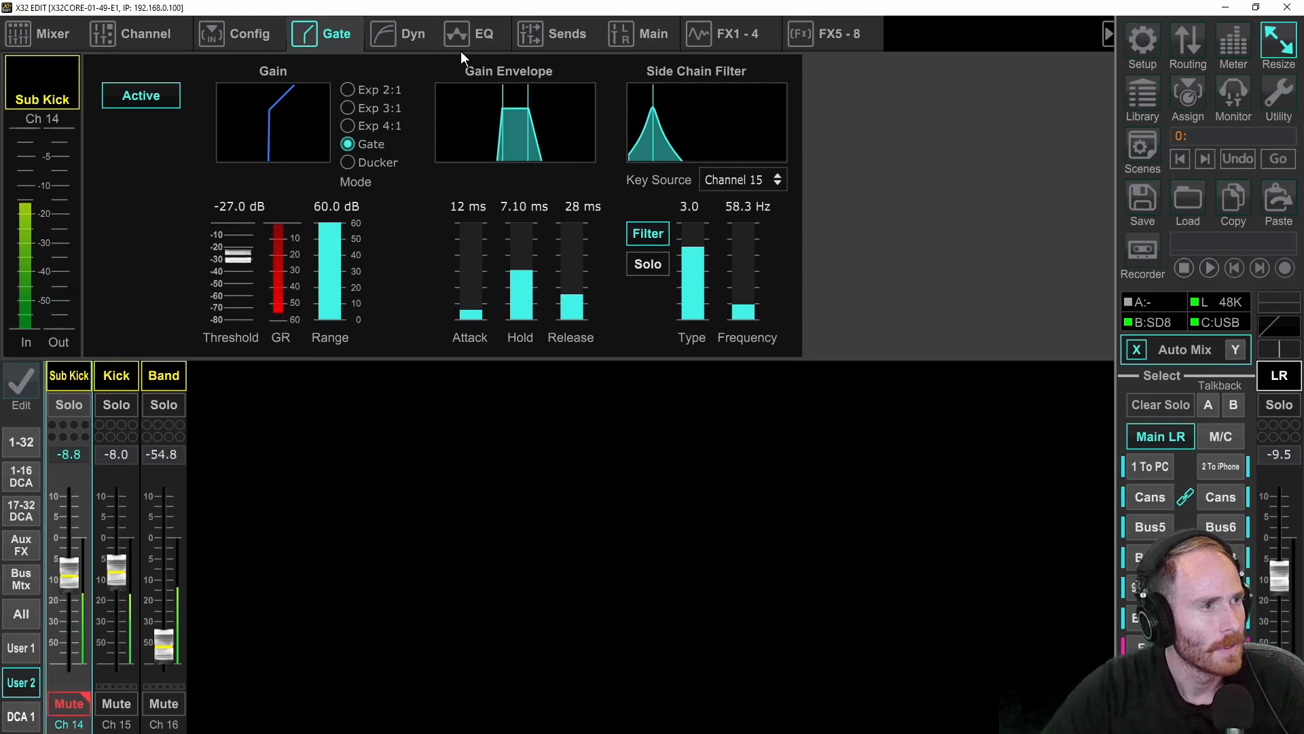
- Bypass the Kick channel's 68 Hz low cut and re-enable it to compare the sound without the sub kick
click(466, 31)
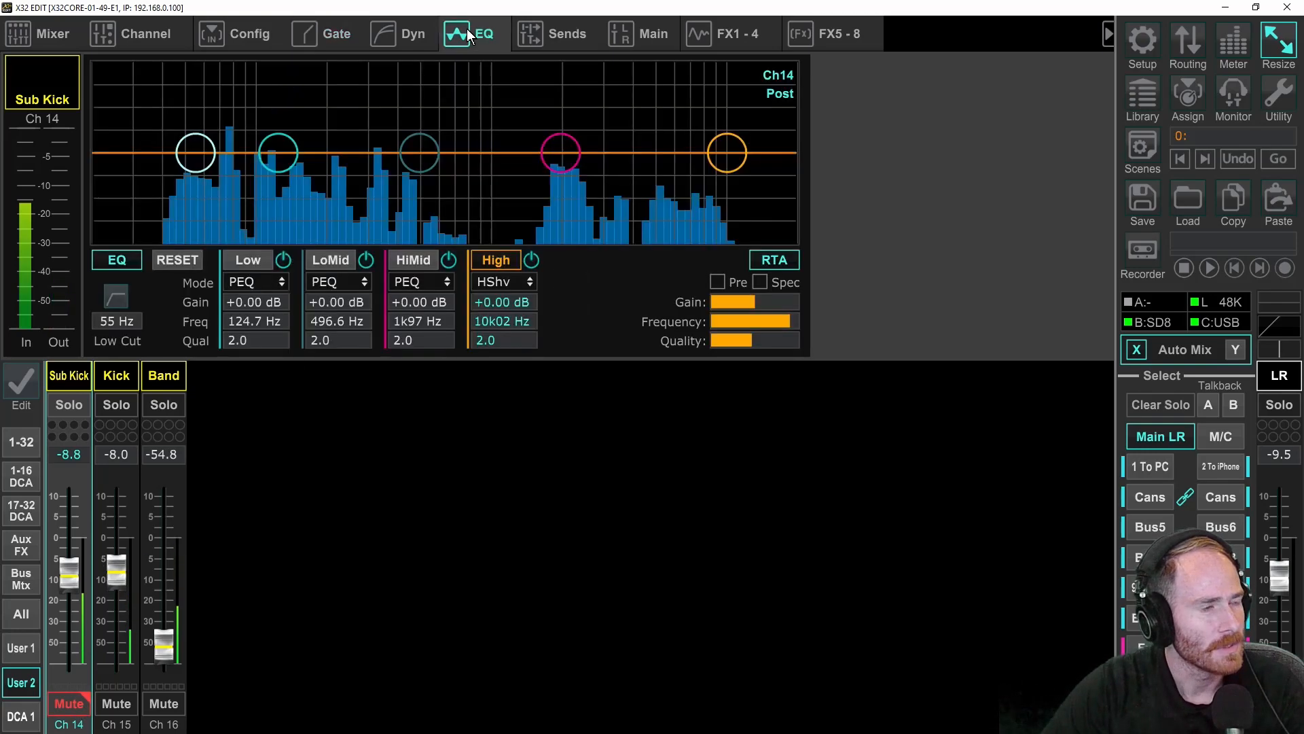
click(112, 369)
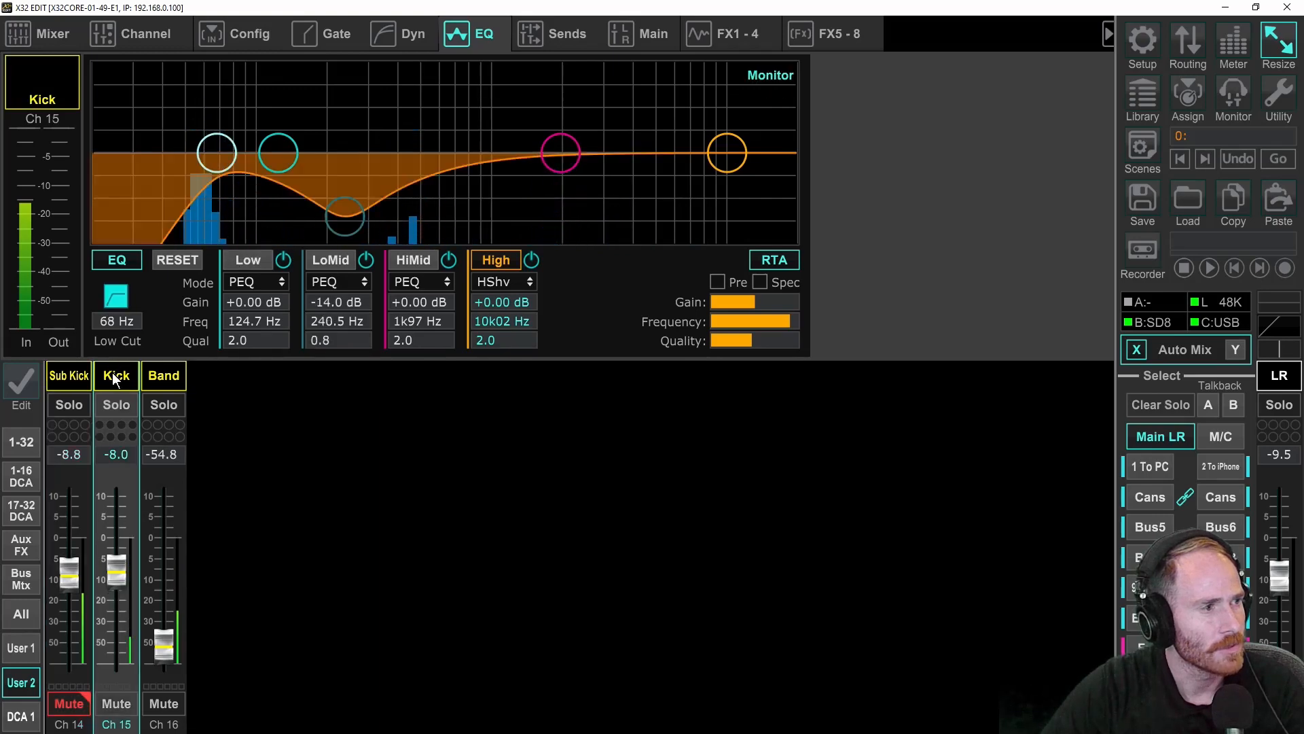
click(117, 296)
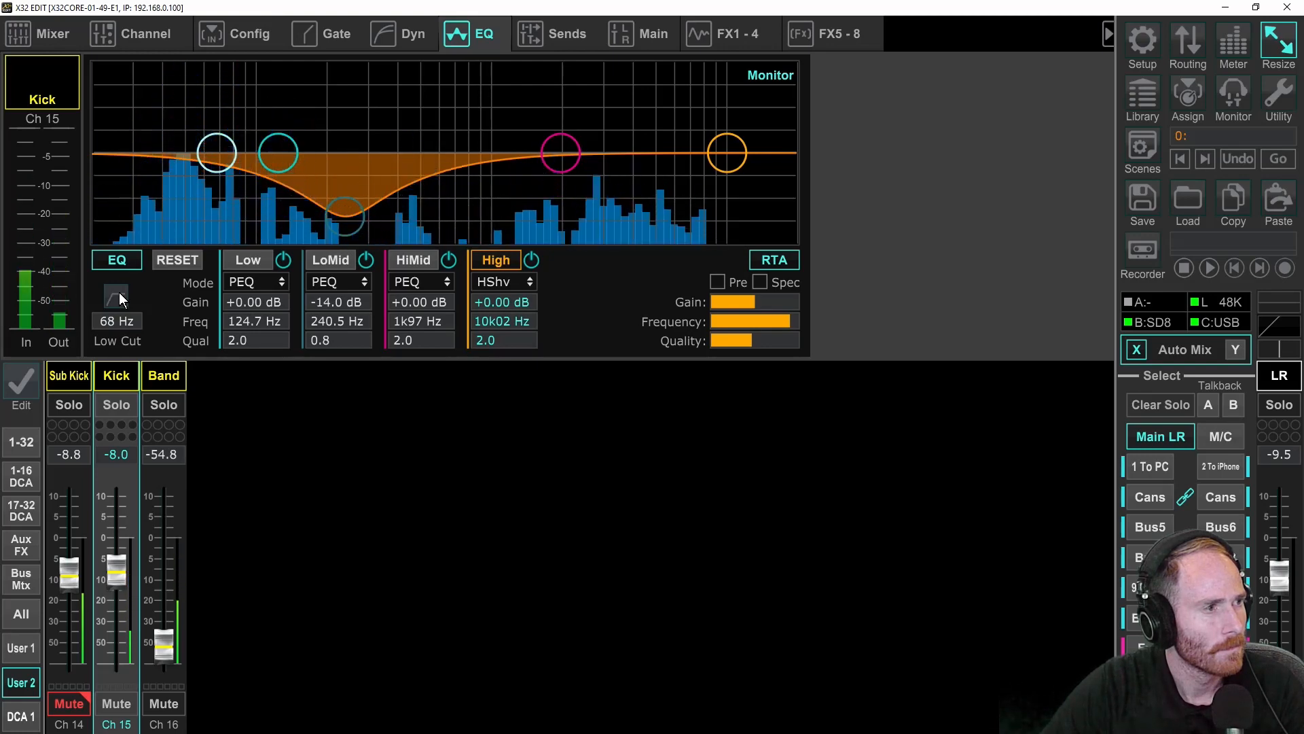
click(119, 293)
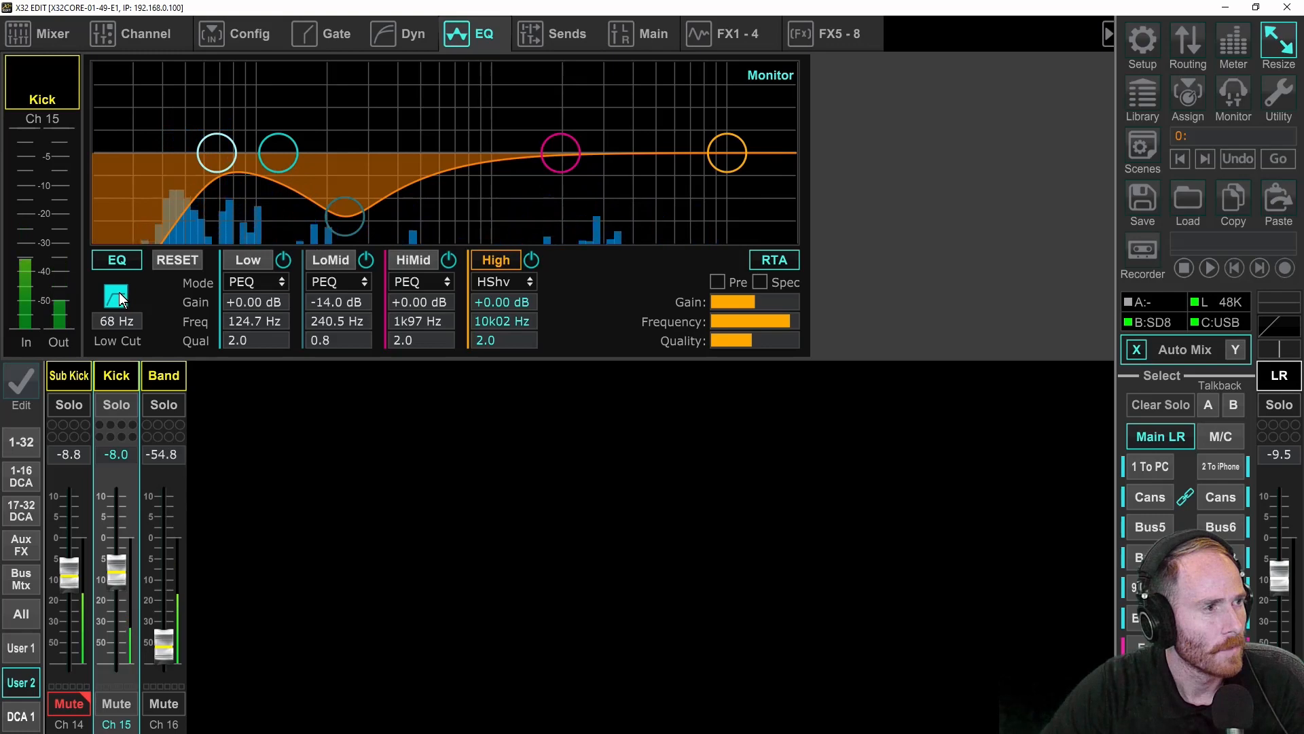
- Unmute the Sub Kick channel and set its gate to about 7.96 ms hold and 35 ms release
click(66, 374)
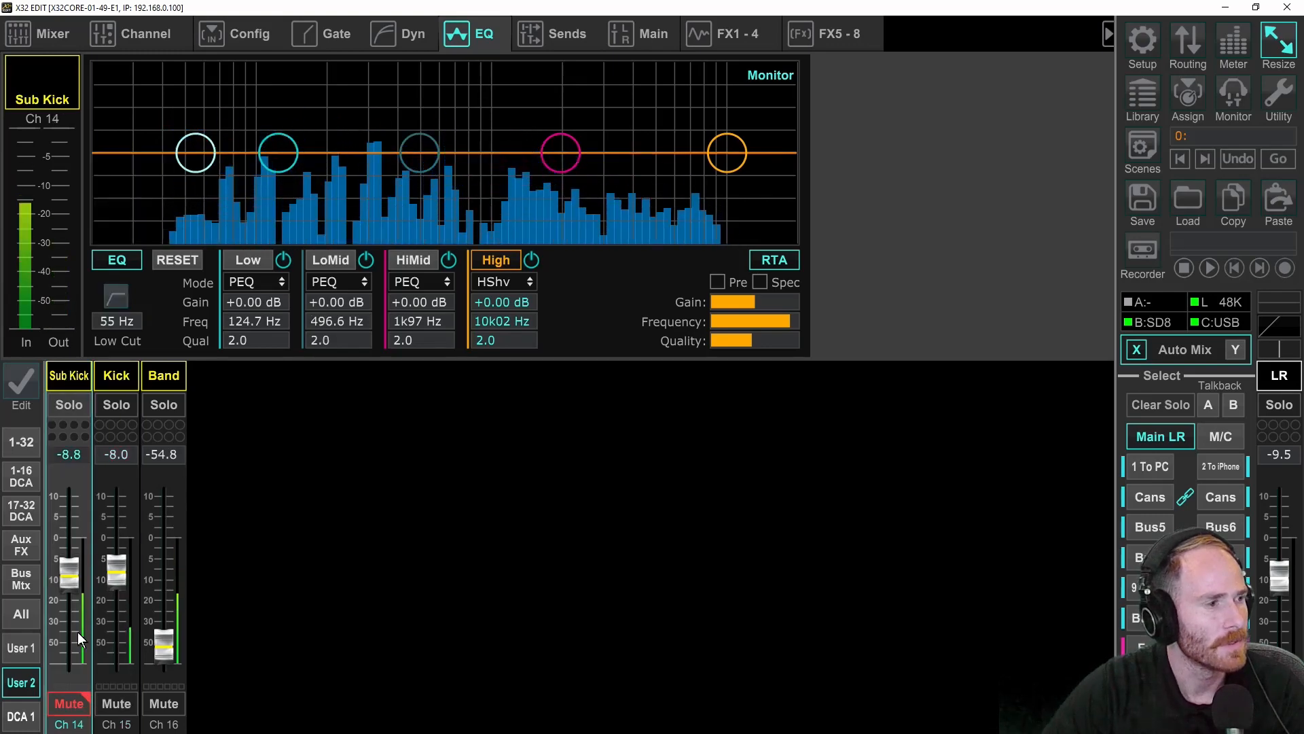
click(72, 703)
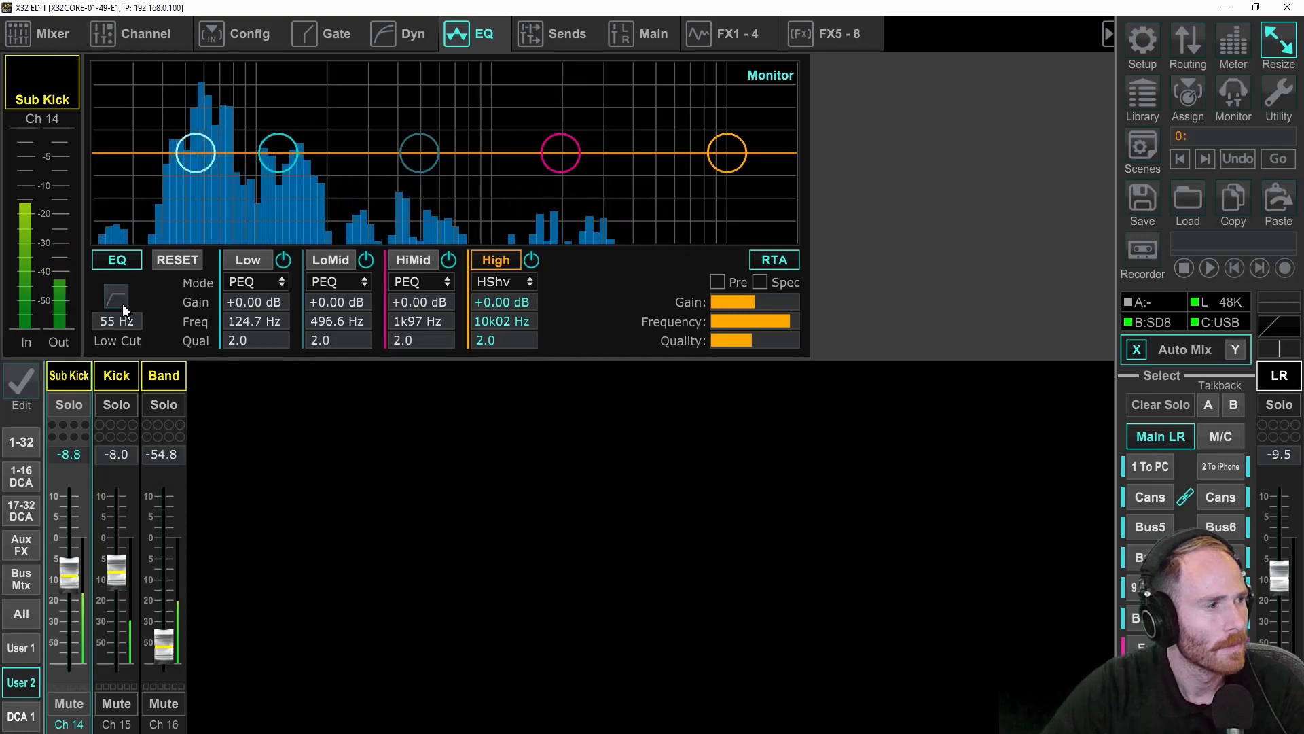
click(316, 32)
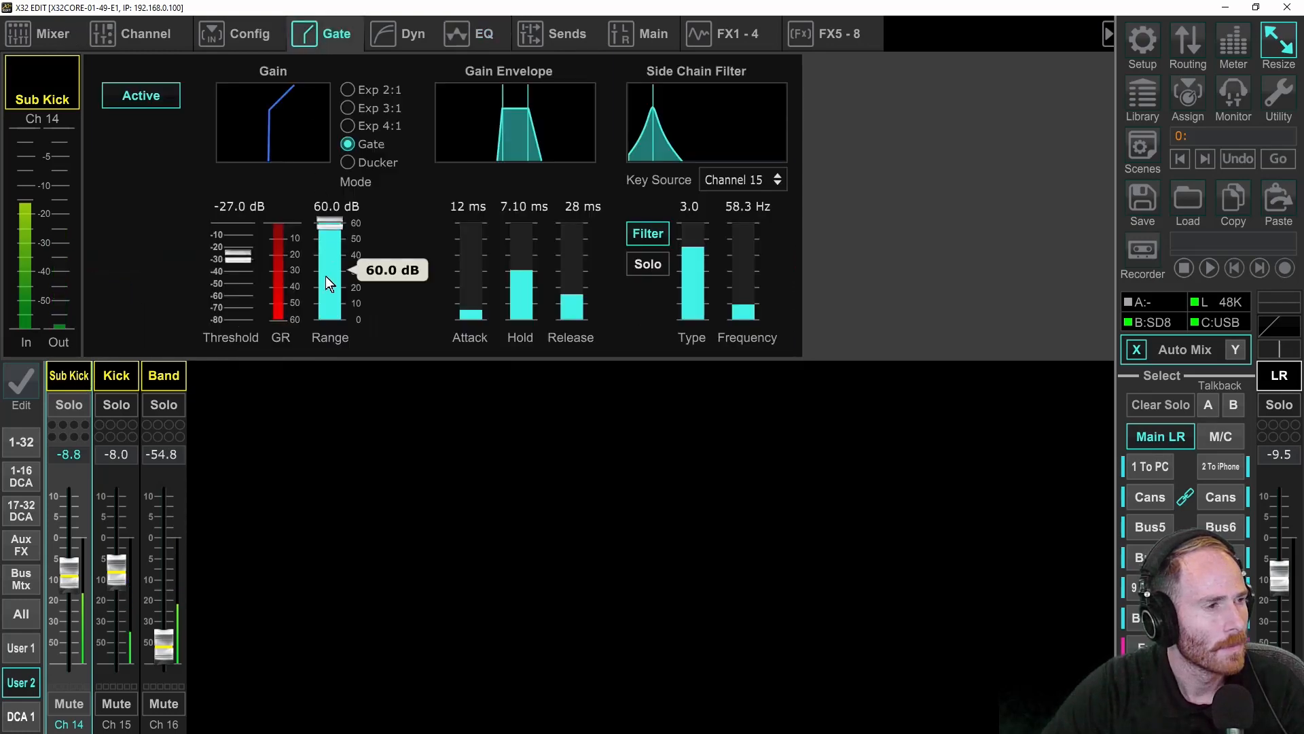
scroll(521, 264, down, 1)
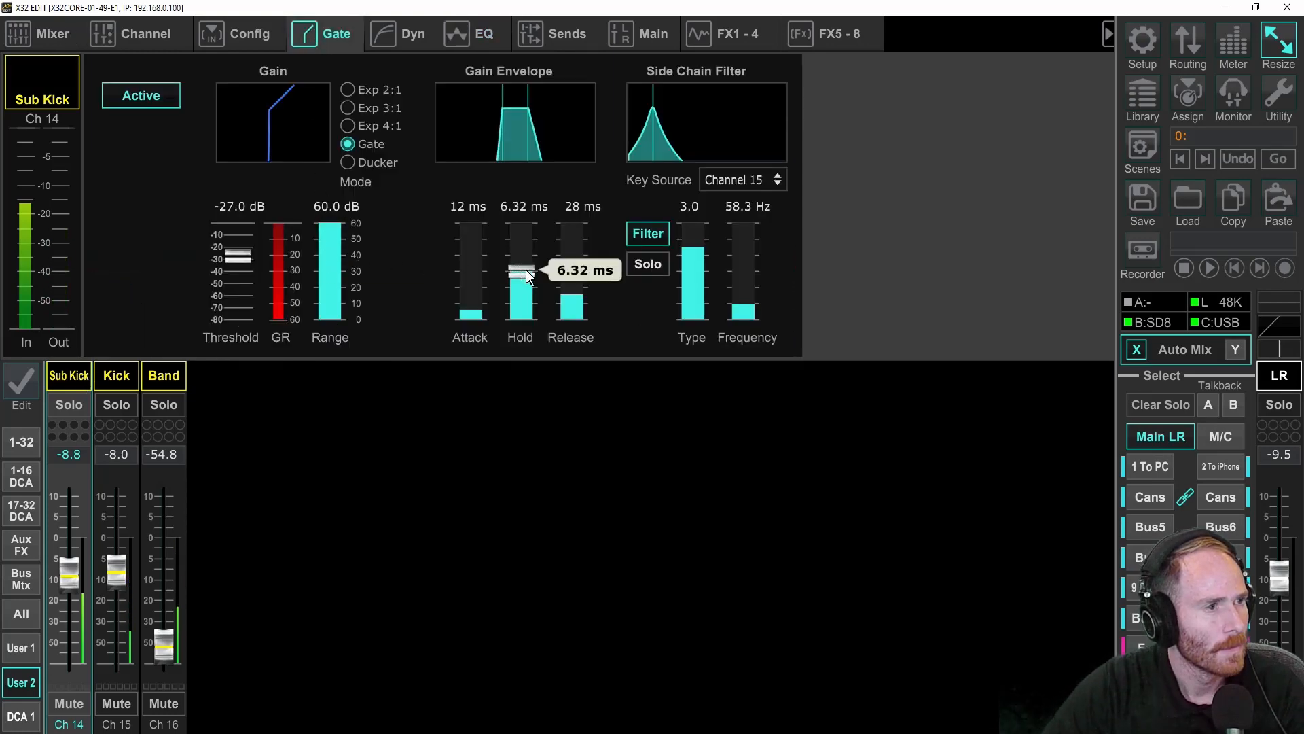
scroll(580, 297, up, 2)
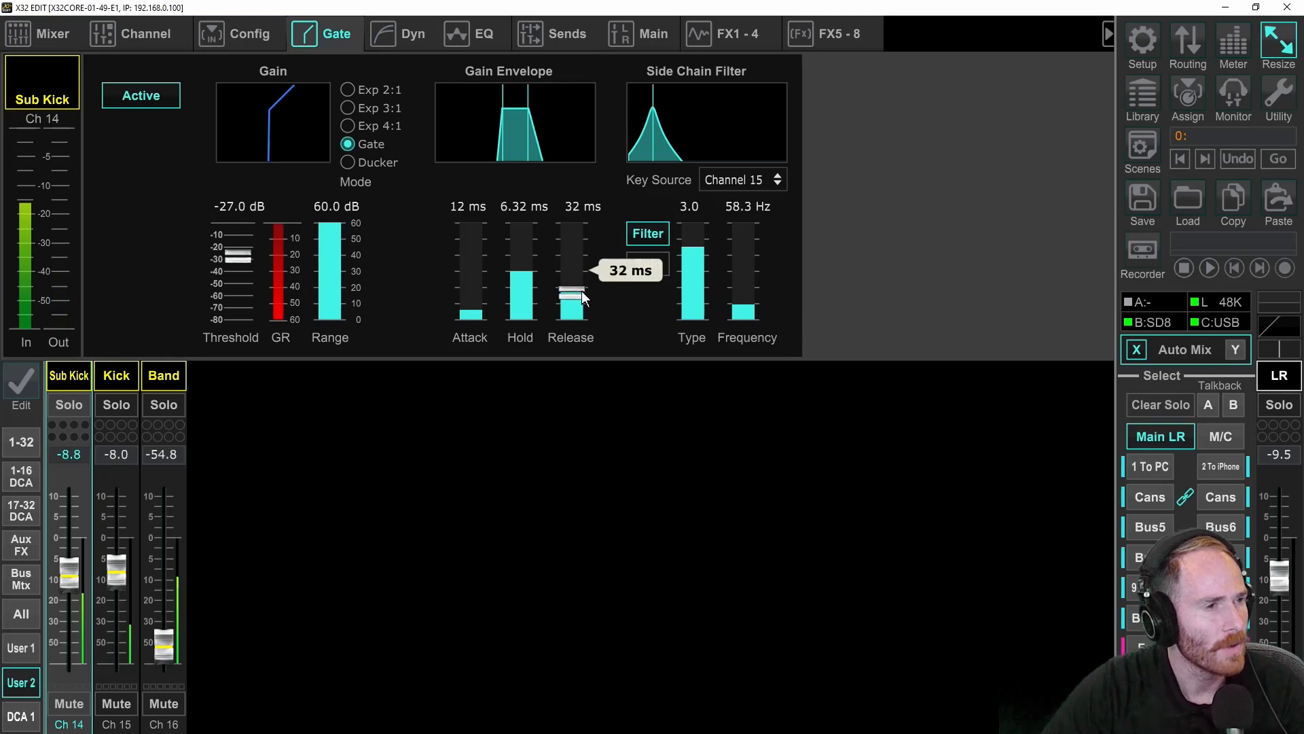
scroll(582, 290, up, 1)
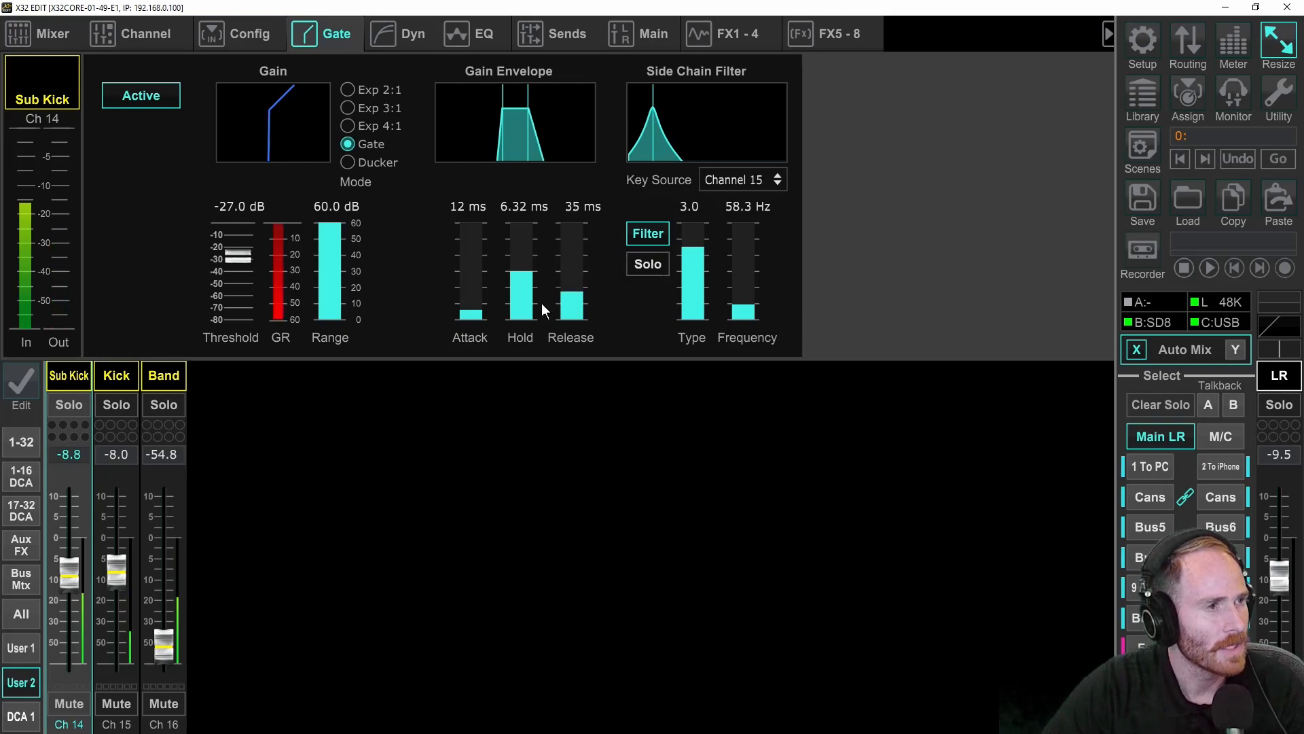
scroll(523, 274, up, 2)
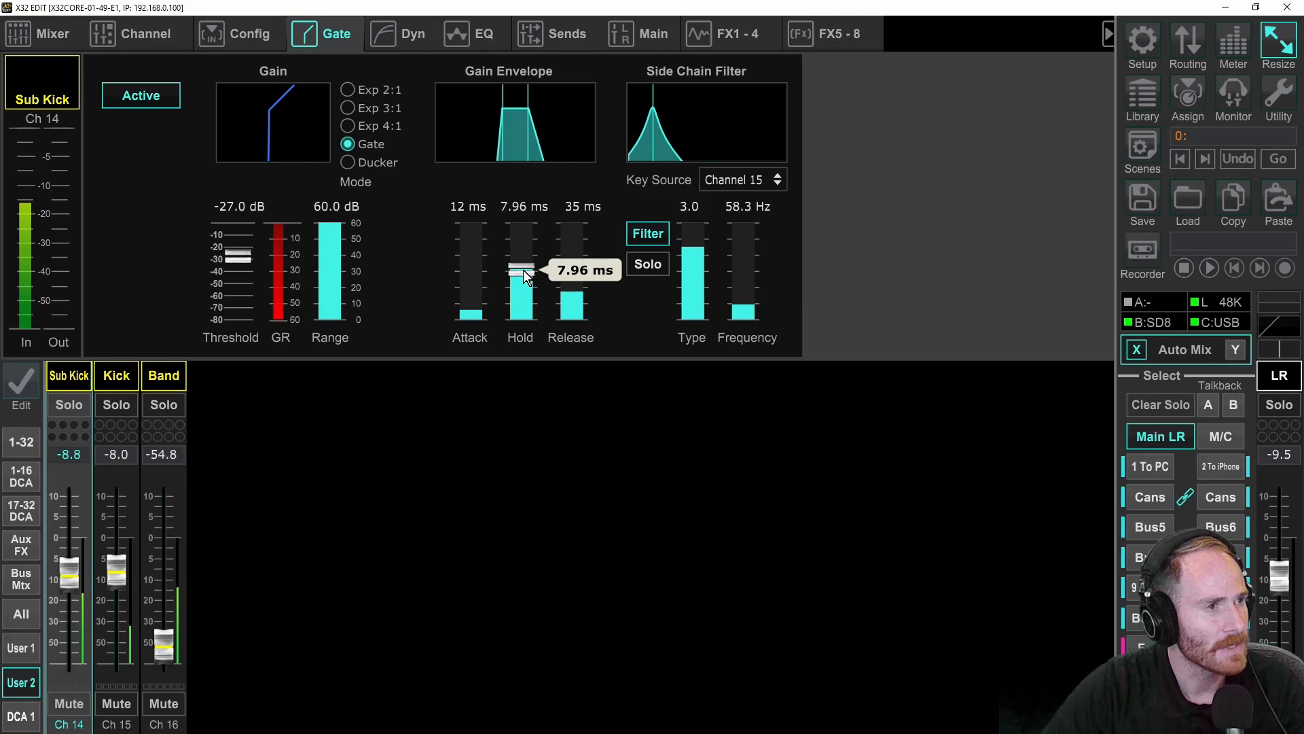
- Set the Sub Kick gate to 21 ms attack and 7.10 ms hold, and lower the channel fader to about -9.9 dB
drag(523, 268, 530, 243)
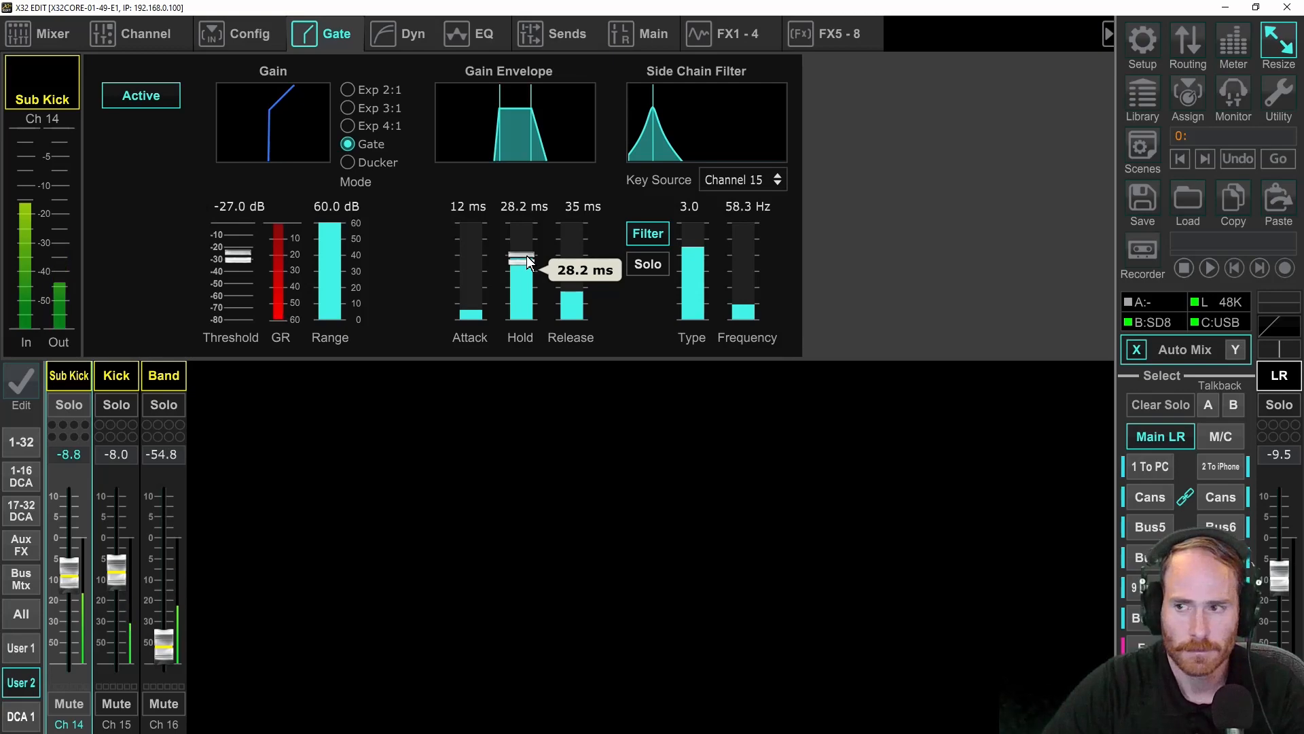
scroll(528, 263, down, 2)
drag(527, 266, 491, 288)
drag(70, 571, 72, 562)
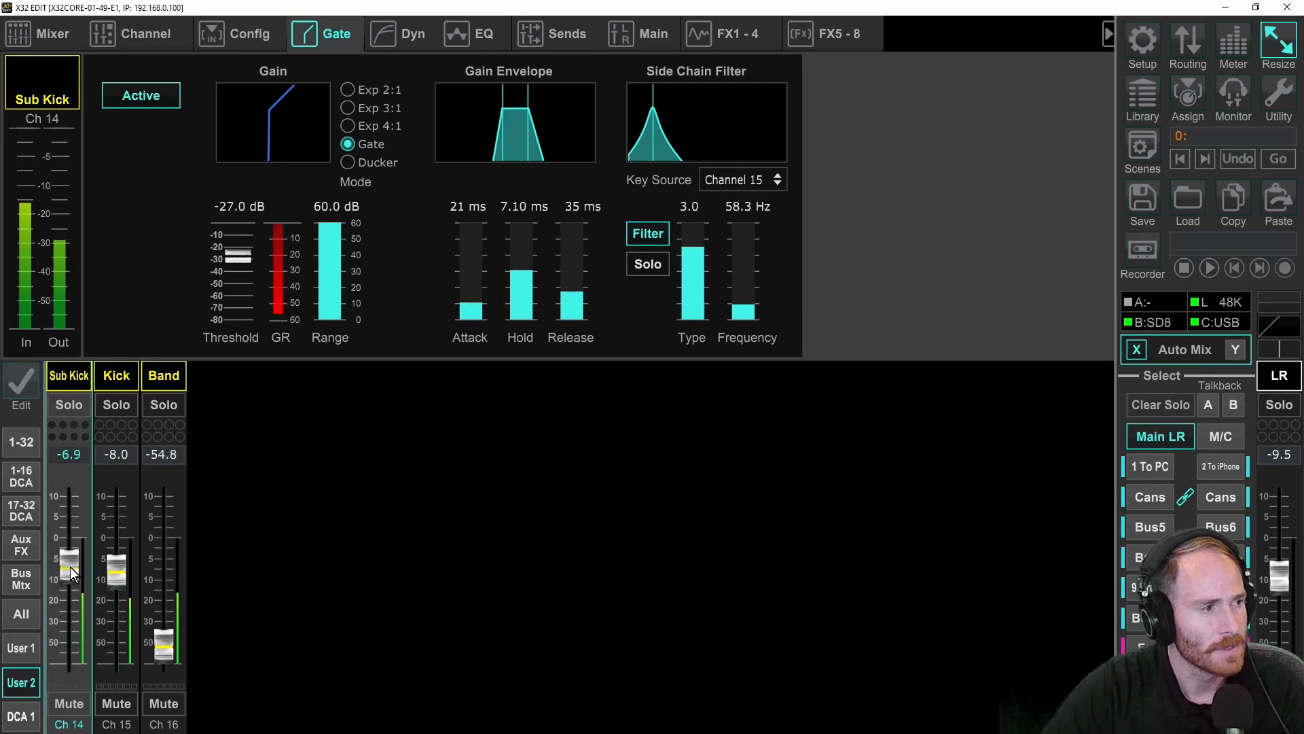
drag(71, 567, 69, 576)
- Activate the Kick channel's gate with a threshold of about -36.5 dB, 10.0 ms hold and 116 ms release
click(118, 428)
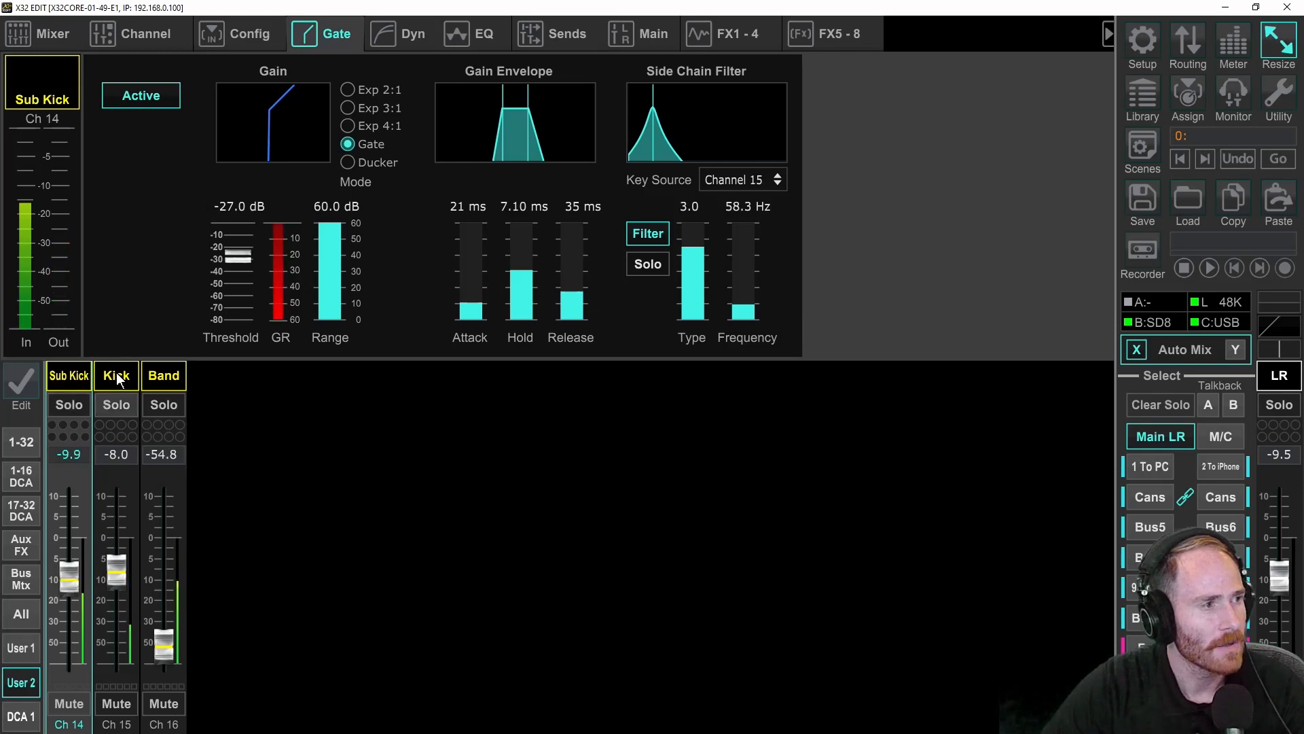
click(162, 92)
drag(249, 322, 286, 212)
drag(246, 265, 252, 250)
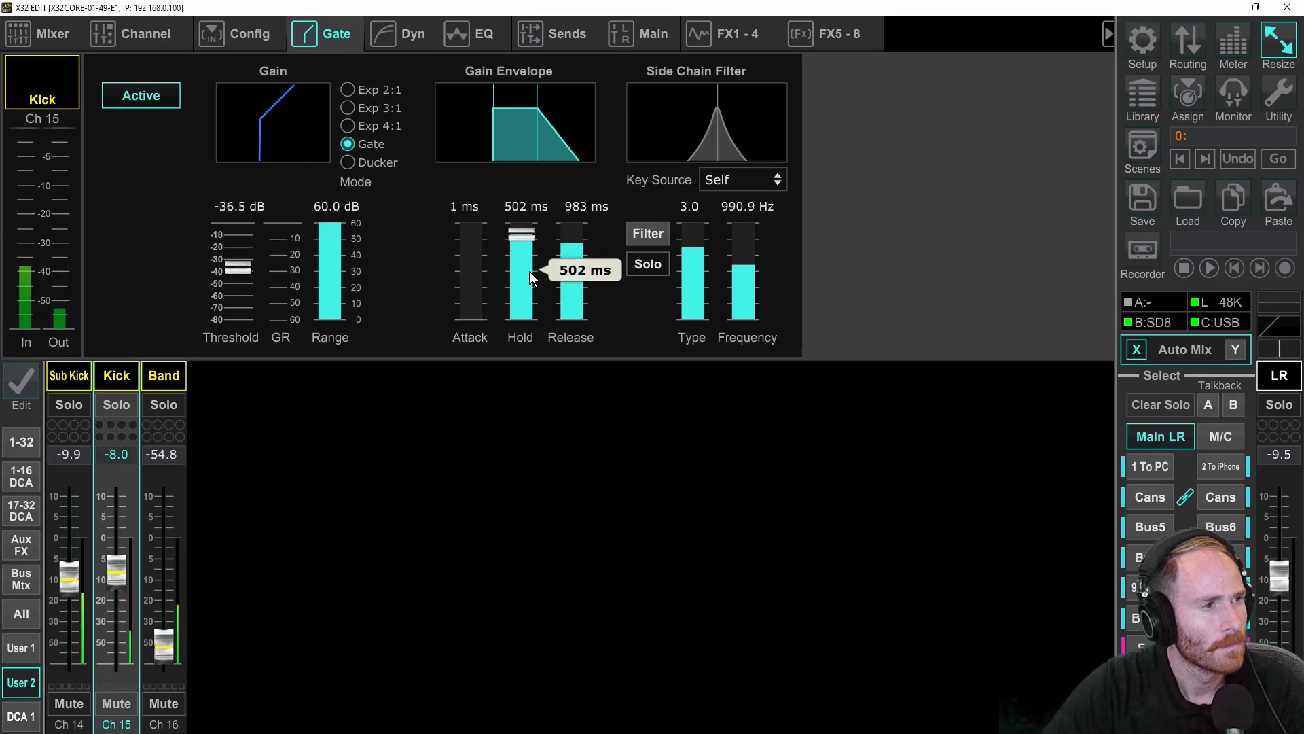
drag(527, 238, 568, 328)
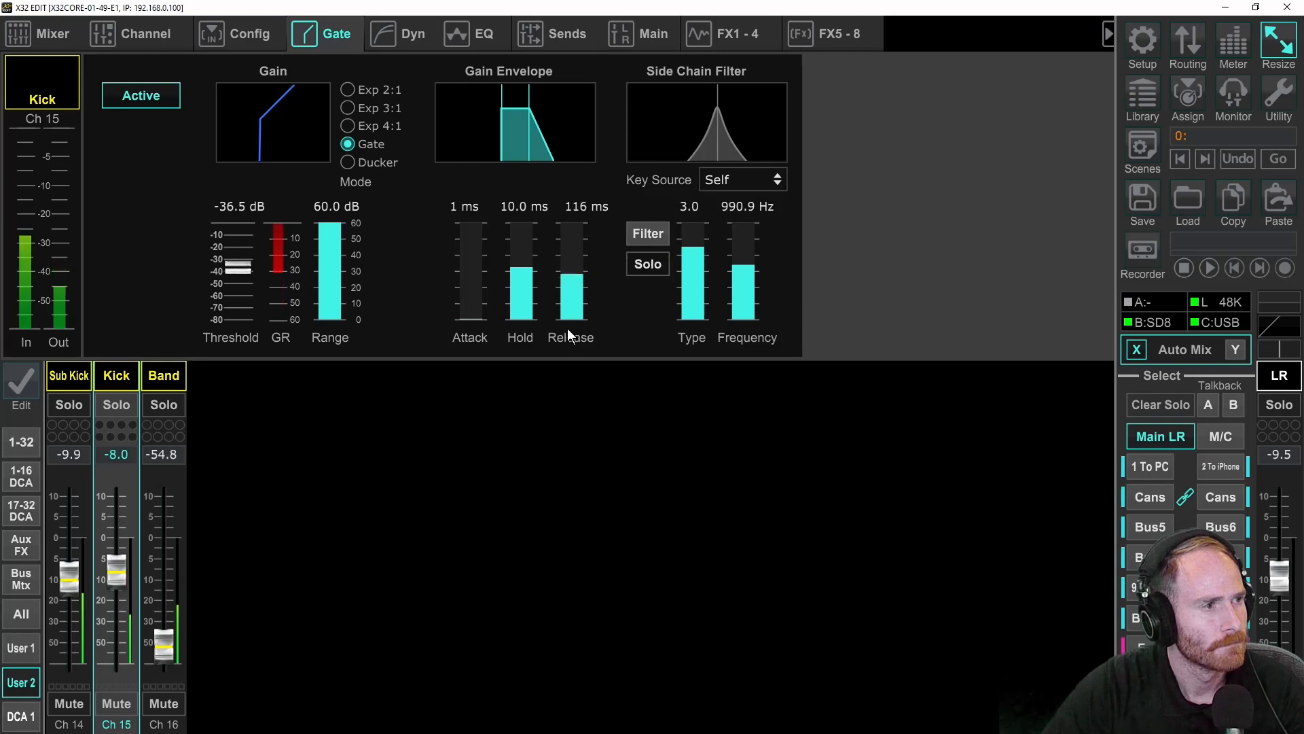
- Pull the Band fader fully down and set the Kick gate's threshold to -34.0 dB
drag(238, 262, 246, 250)
mouse_move(163, 637)
mouse_down()
mouse_move(166, 621)
mouse_move(166, 653)
mouse_up()
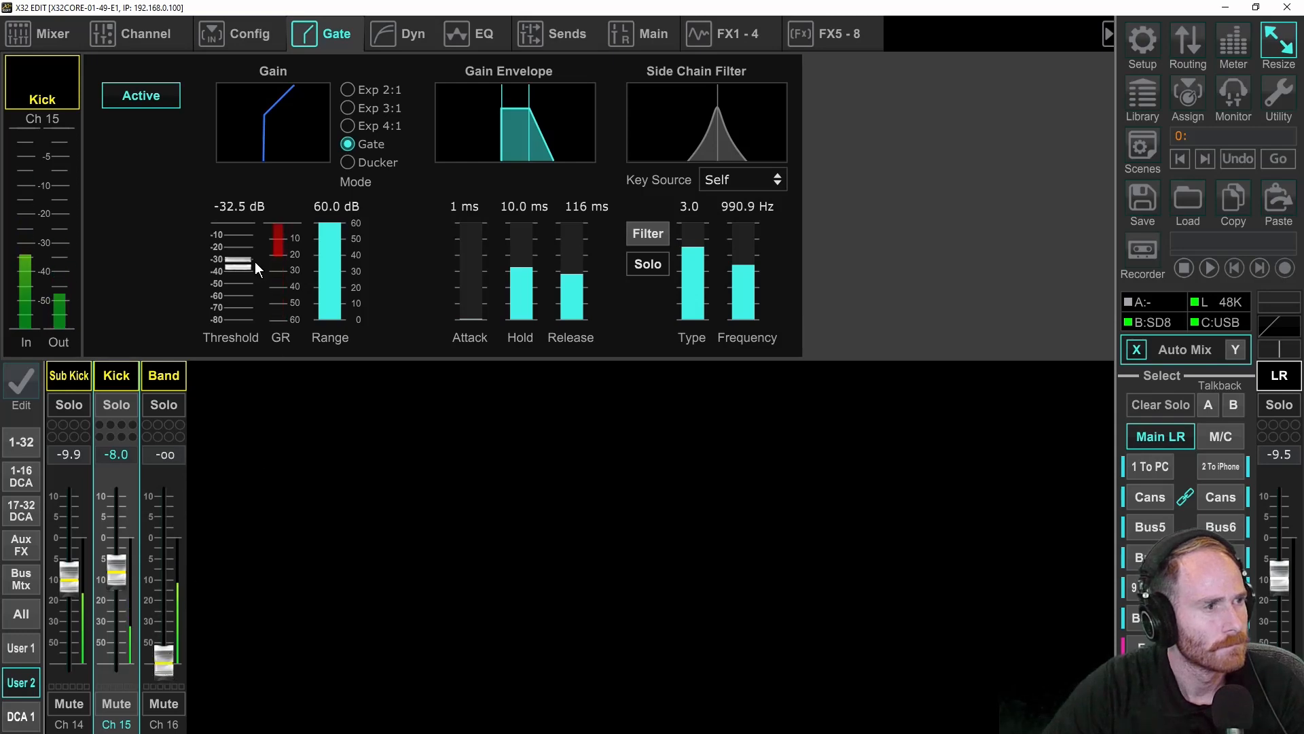
drag(242, 266, 242, 272)
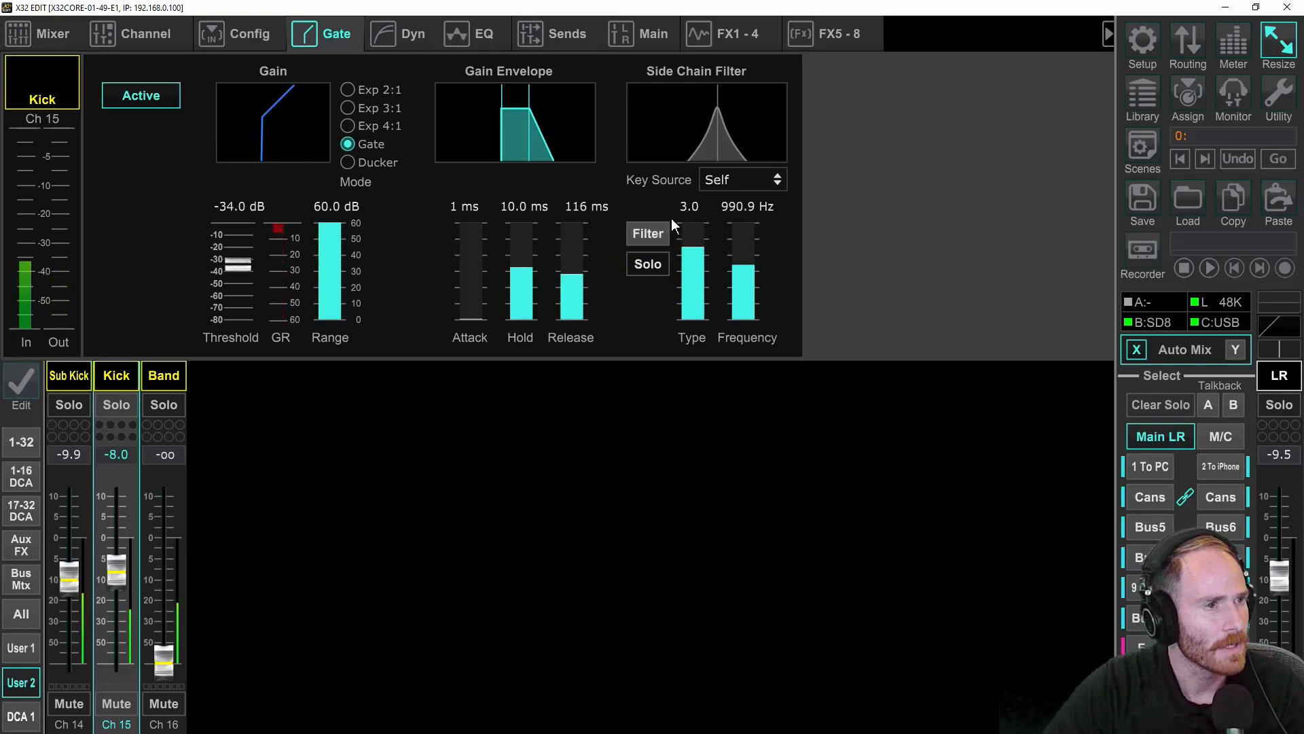
- Enable the Kick gate's side chain filter at 74.3 Hz and set the gate to 14.1 ms hold and 295 ms release
click(664, 236)
drag(746, 265, 754, 354)
drag(579, 275, 525, 258)
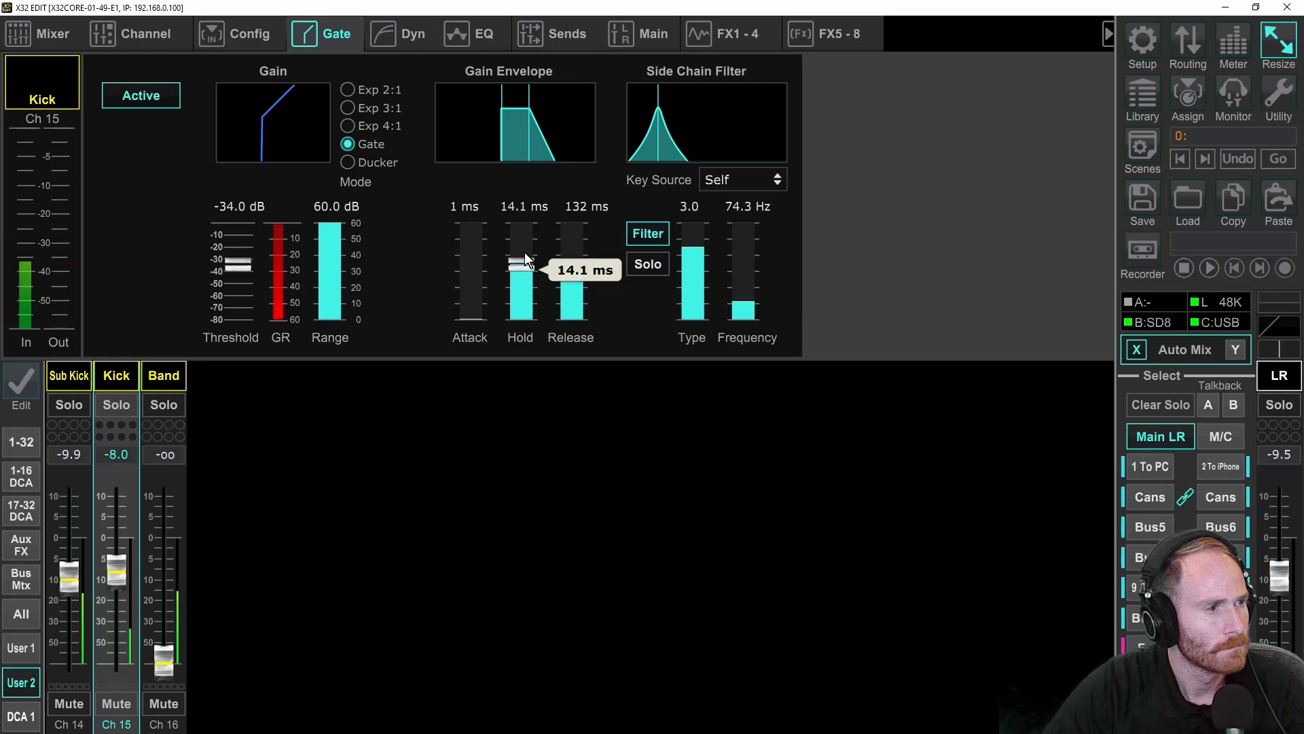
drag(576, 268, 579, 241)
scroll(566, 255, up, 1)
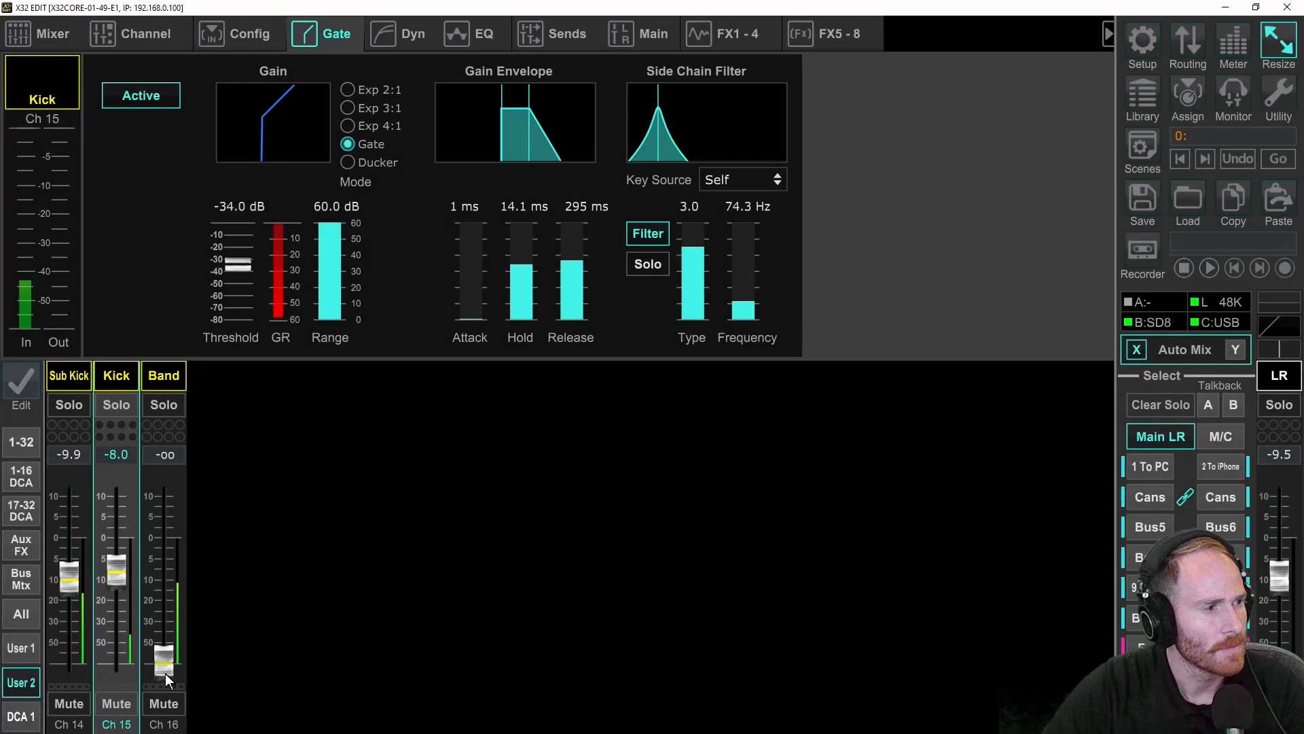
- Rebalance the mix with the Band fader at about -38.4 dB and the Sub Kick fader at about -8.0 dB
drag(165, 674, 167, 633)
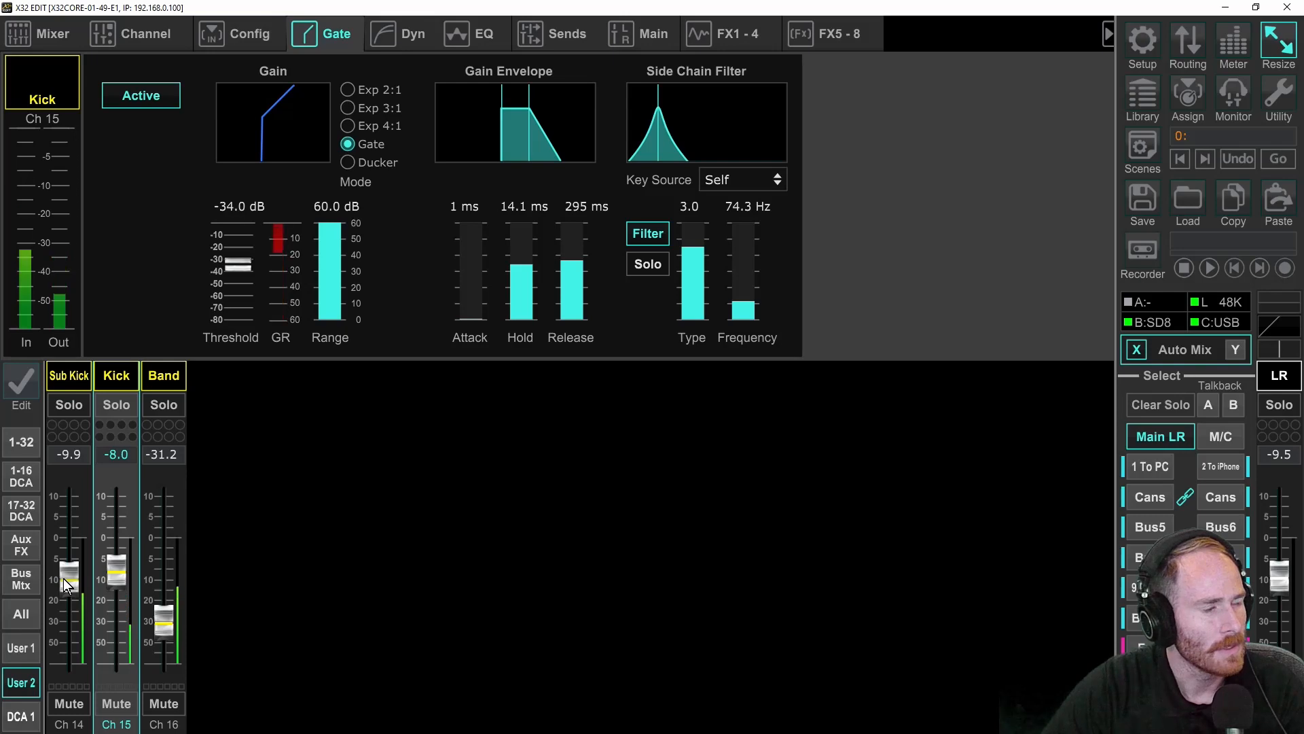
drag(163, 618, 163, 626)
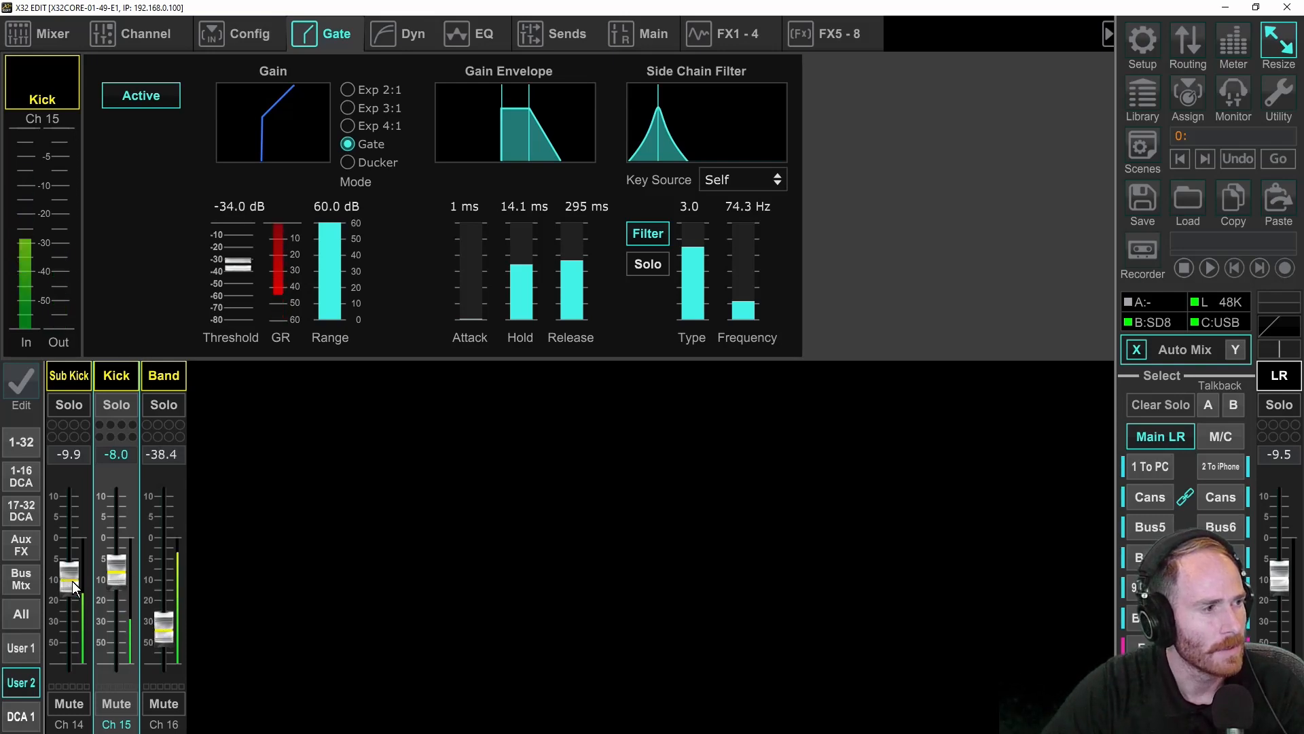
drag(73, 581, 72, 600)
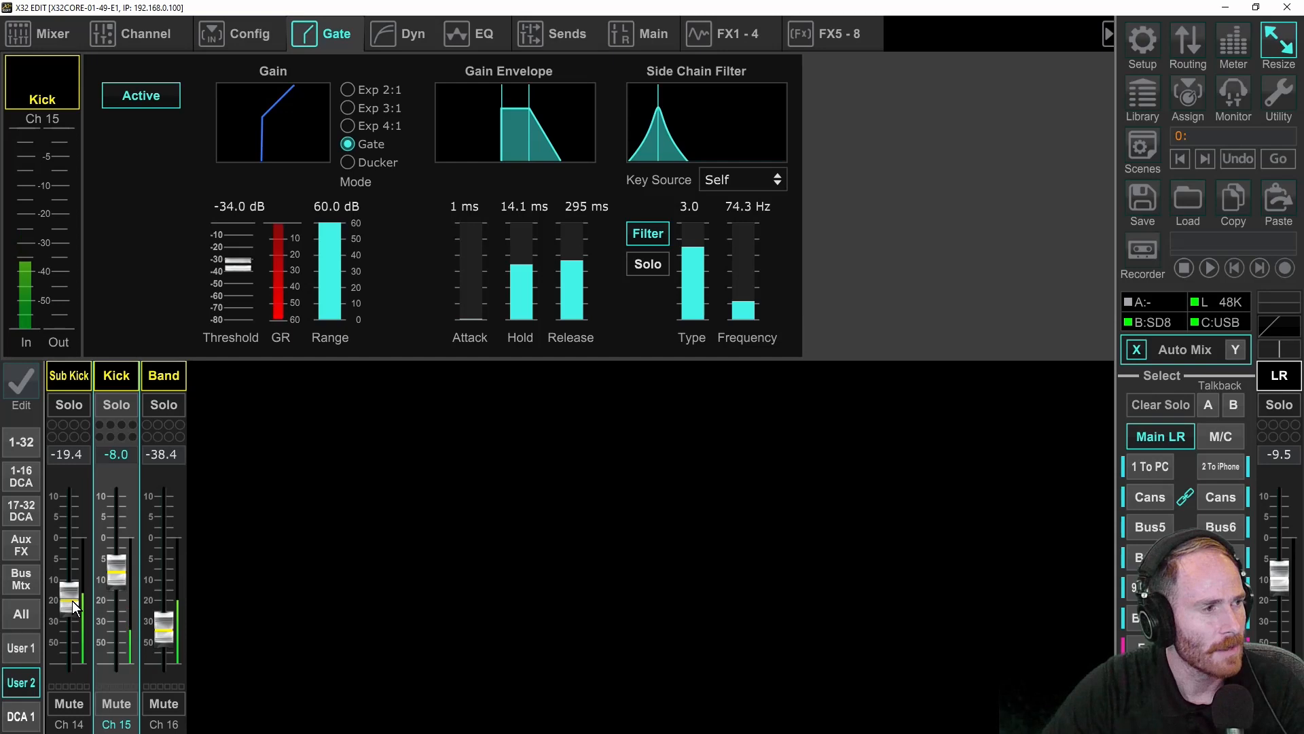
drag(72, 600, 82, 573)
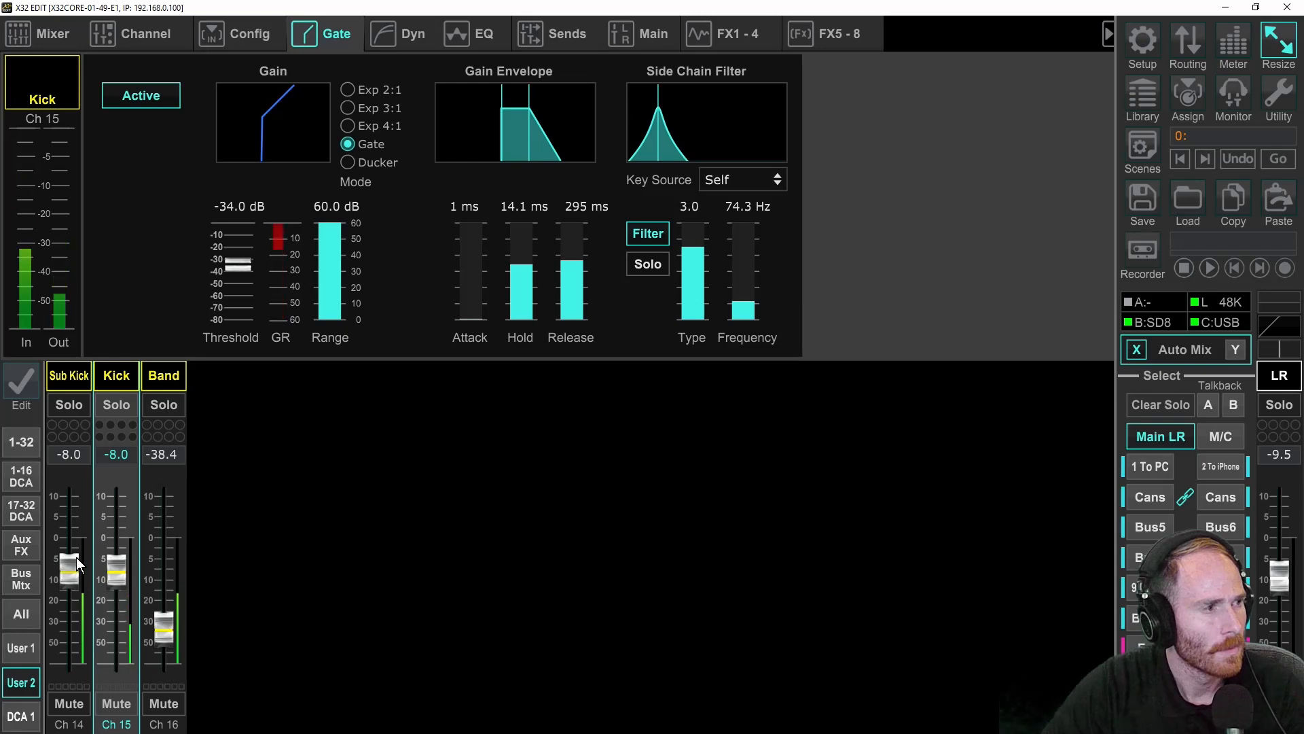
- Set the release of the Sub Kick channel's gate to 40 ms
click(65, 374)
mouse_move(566, 284)
mouse_down()
mouse_move(565, 296)
mouse_move(529, 267)
mouse_move(571, 286)
mouse_move(576, 271)
mouse_up()
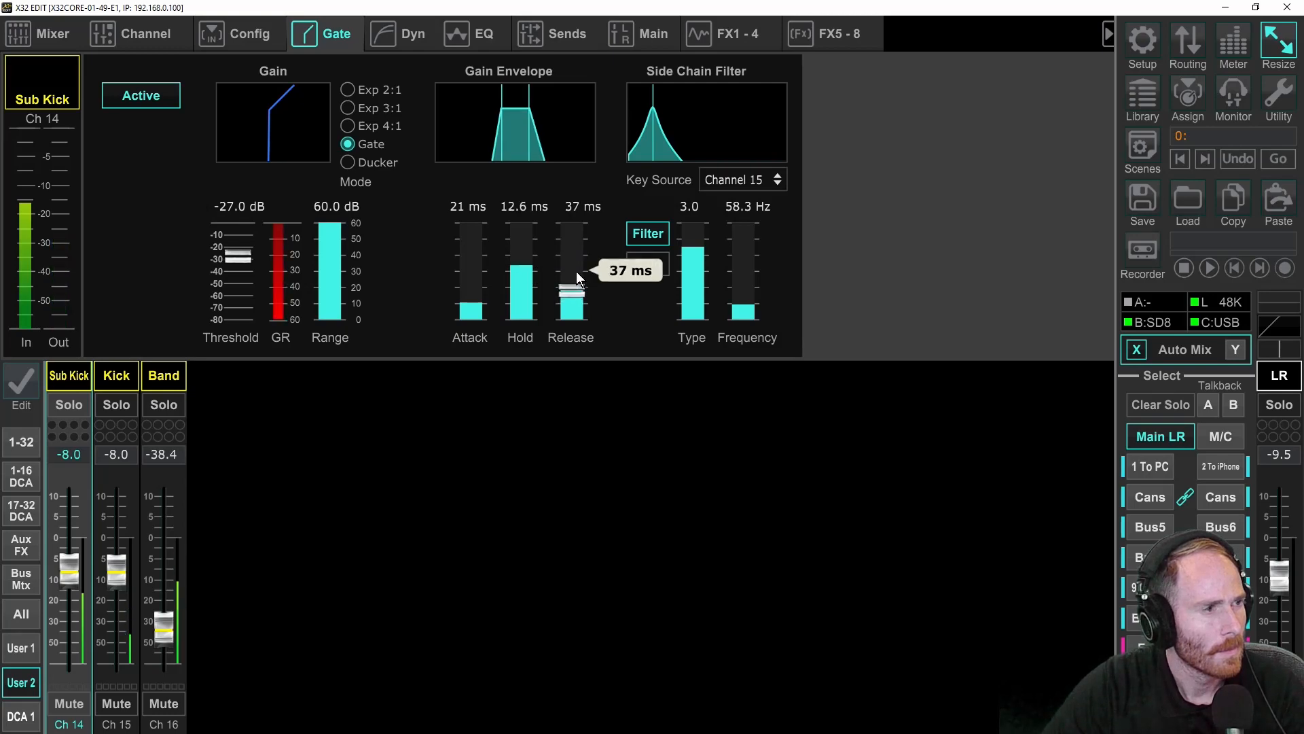
scroll(573, 284, down, 1)
scroll(573, 285, up, 3)
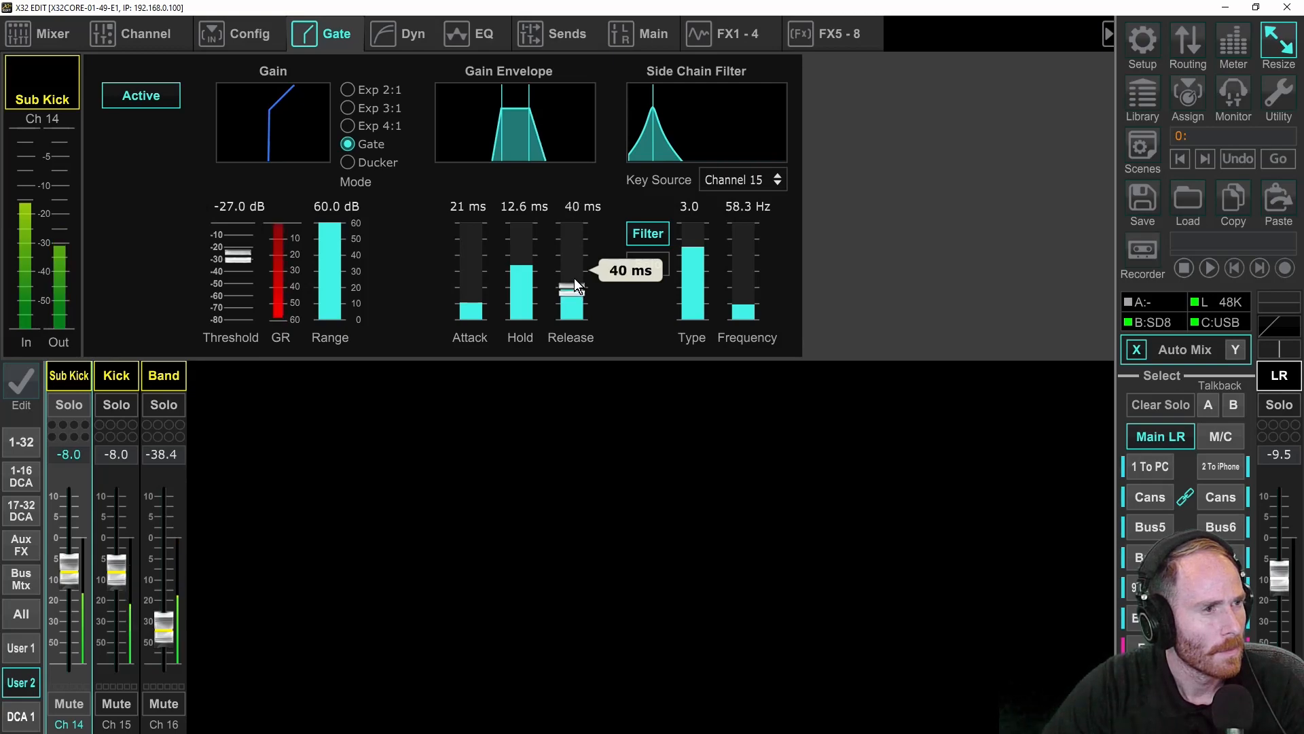
scroll(64, 570, down, 2)
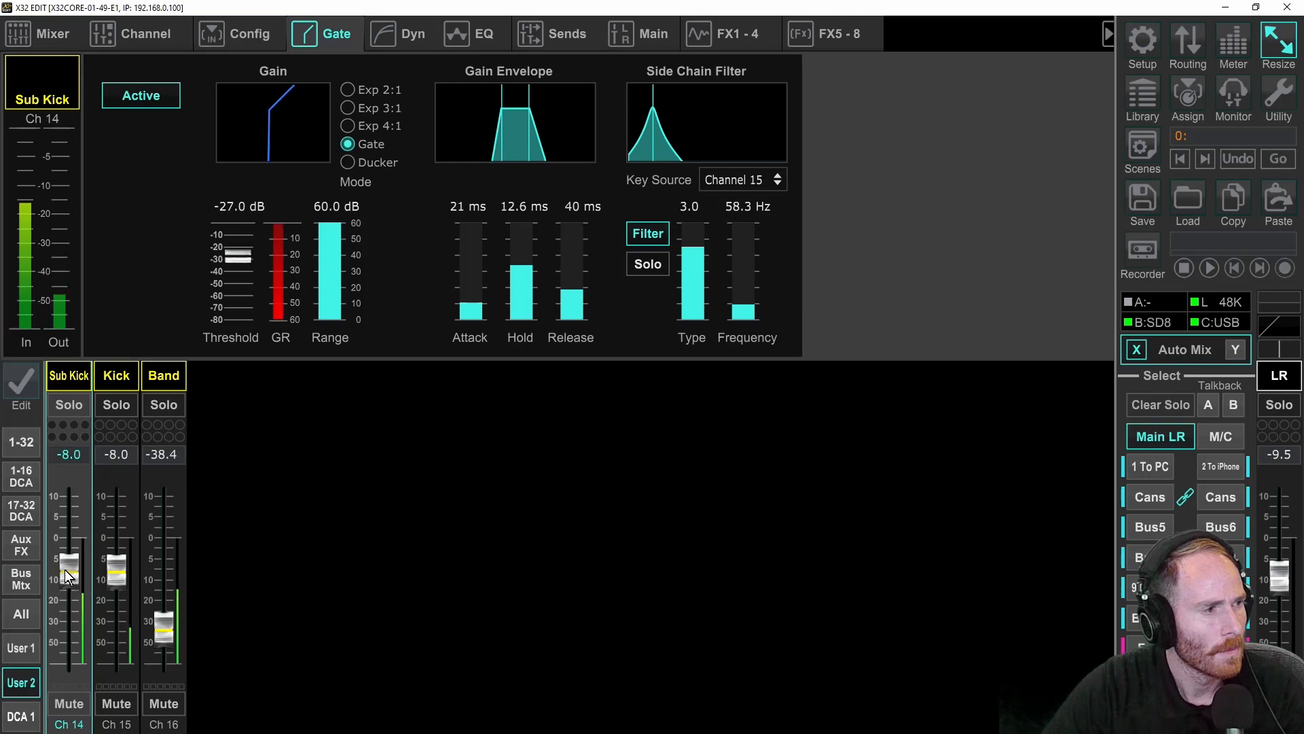
- Set the Sub Kick fader to about -8.8 dB and pull the Band fader fully down
scroll(169, 622, up, 2)
scroll(169, 615, up, 2)
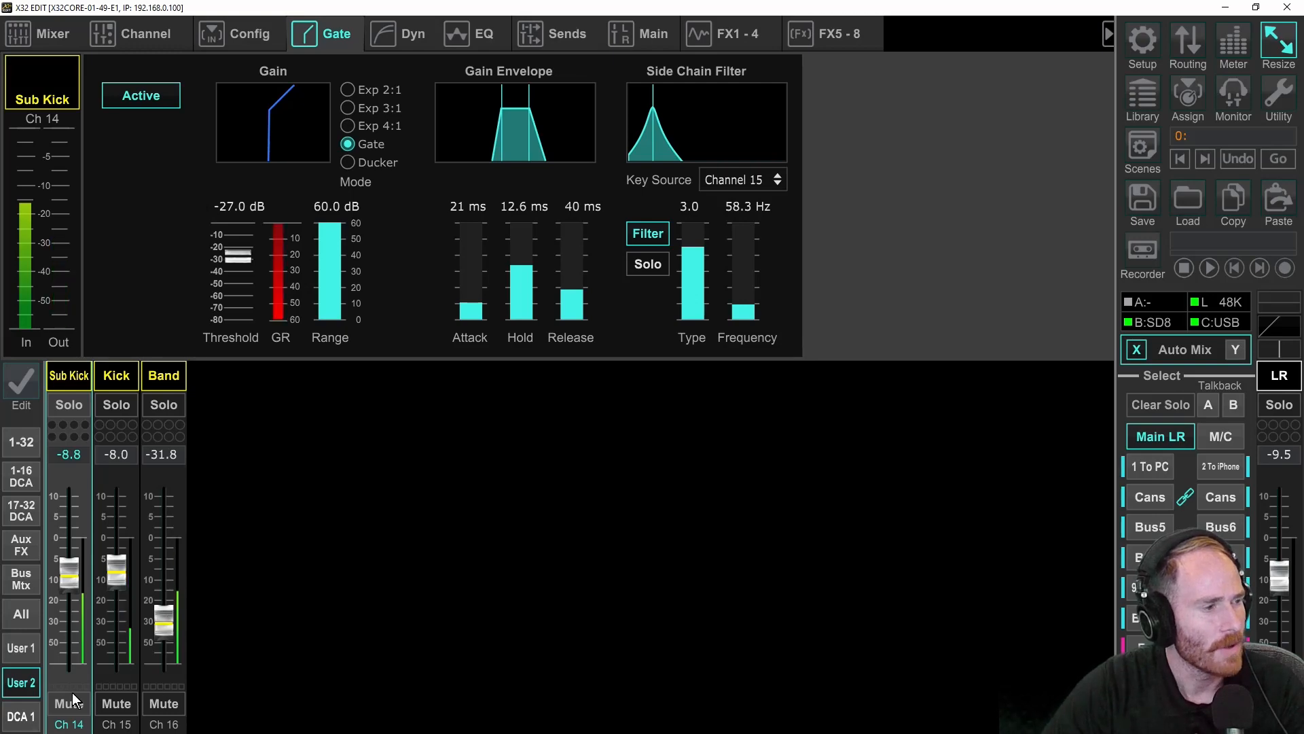
drag(163, 632, 163, 672)
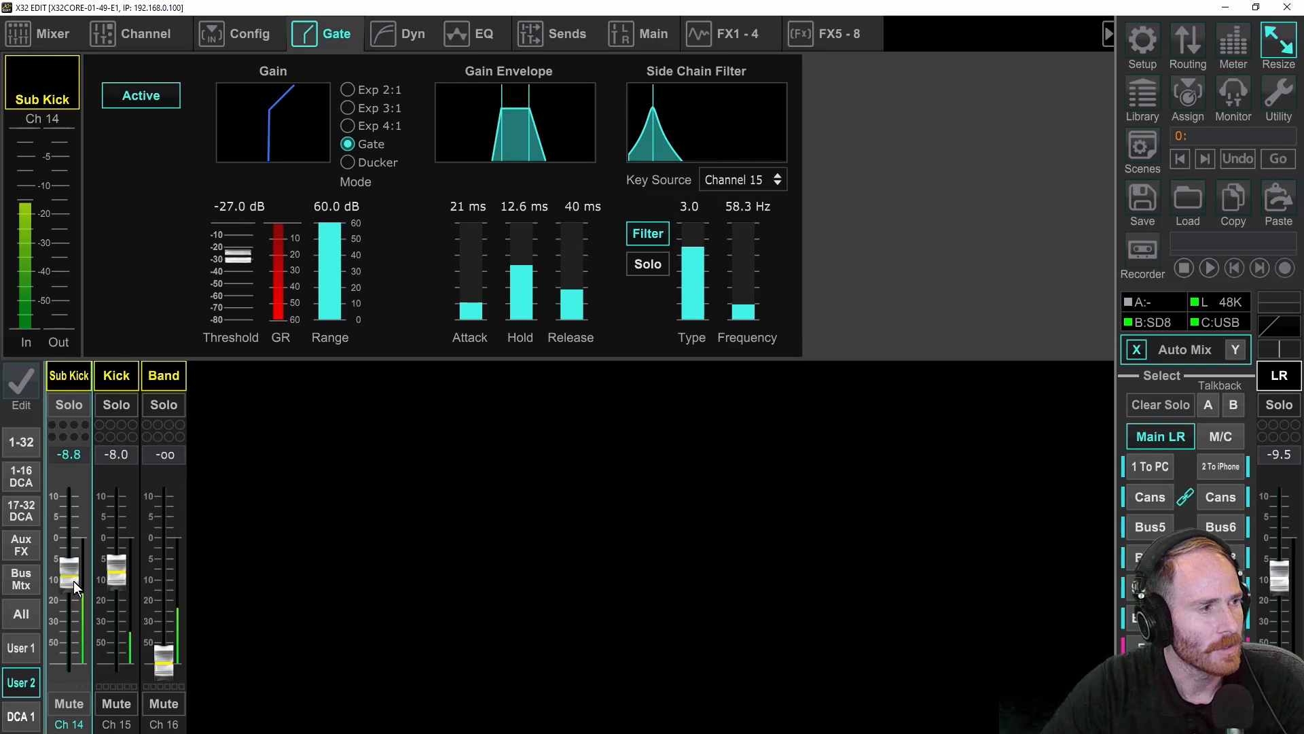
- Try Sub Kick fader levels from about -18.5 to -4.0 dB, settle near -8.3 dB, and raise the Band fader to about -29.0 dB
drag(74, 580, 73, 604)
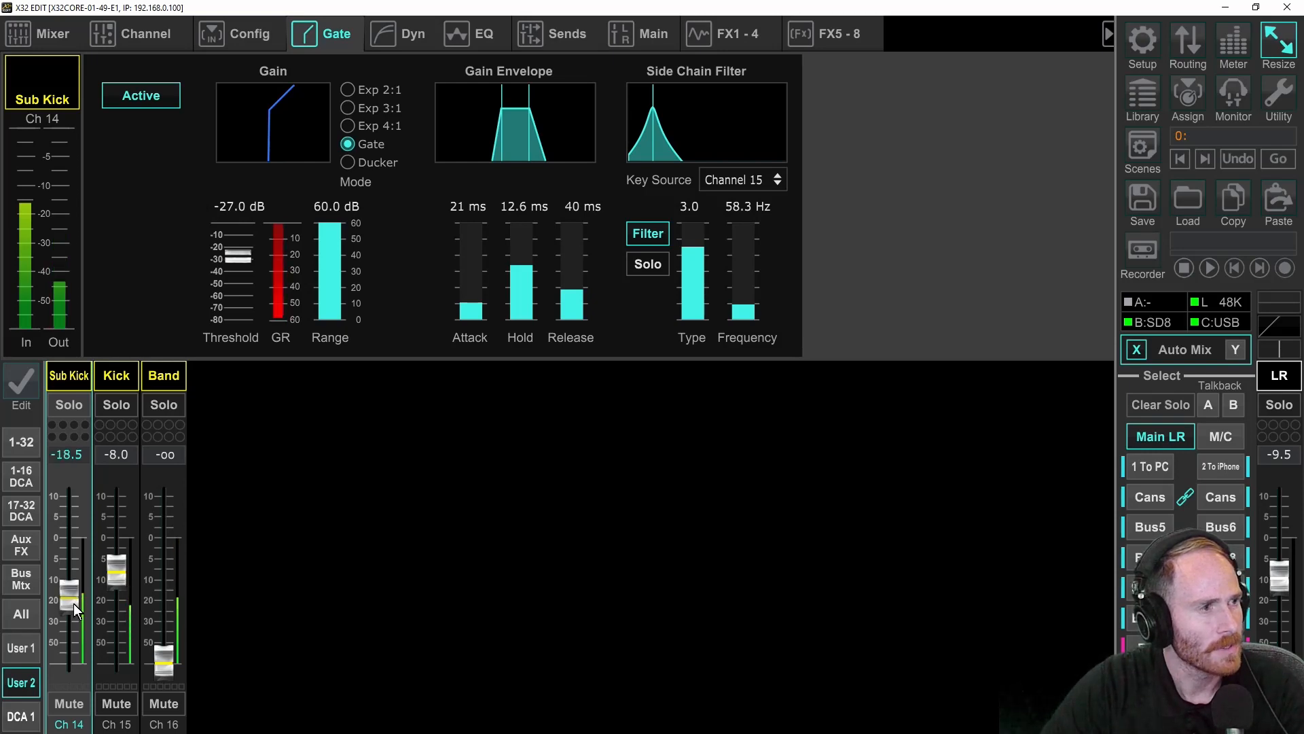
drag(73, 604, 79, 591)
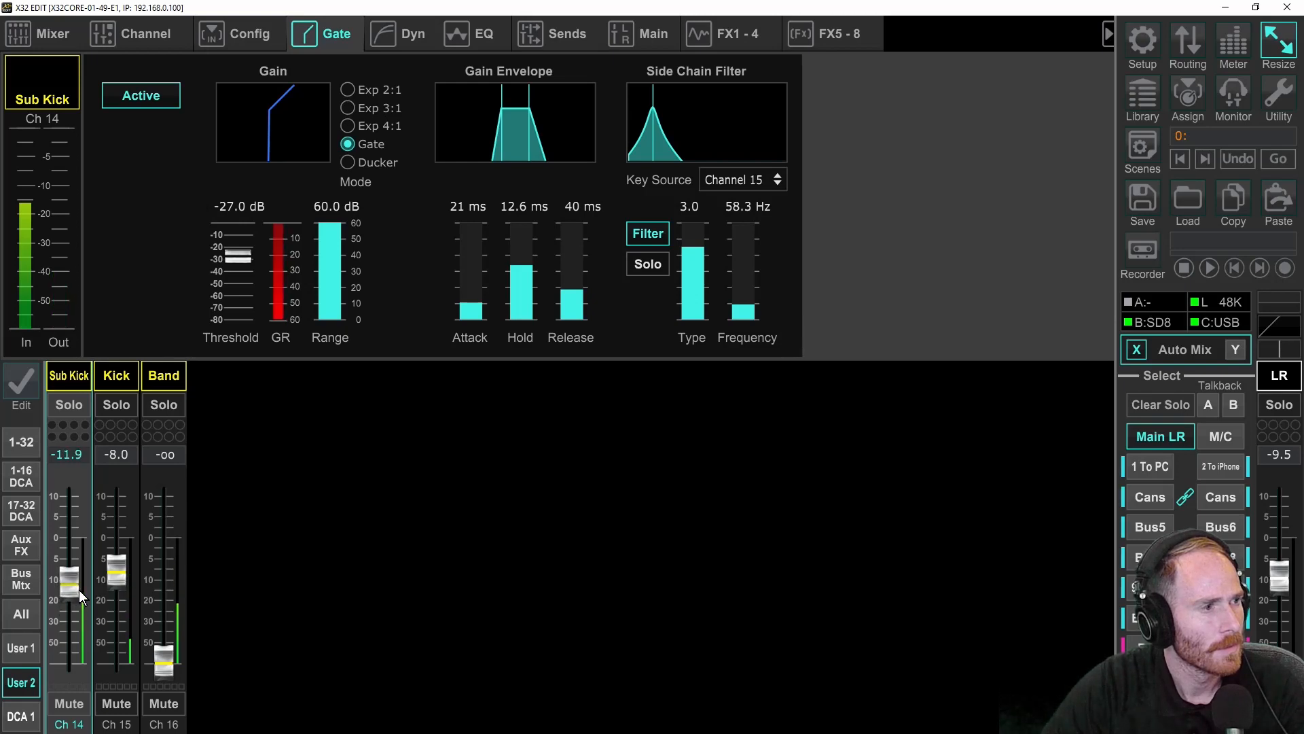
drag(78, 591, 84, 560)
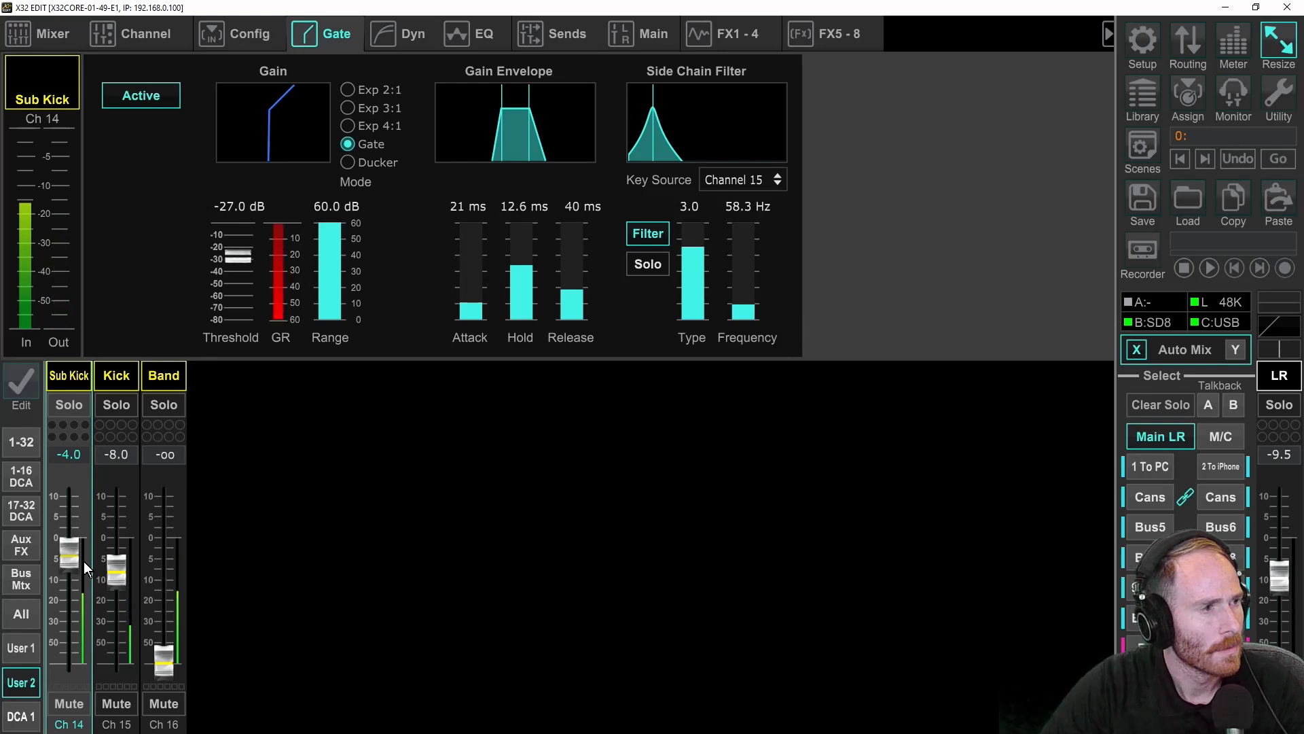
drag(84, 561, 85, 579)
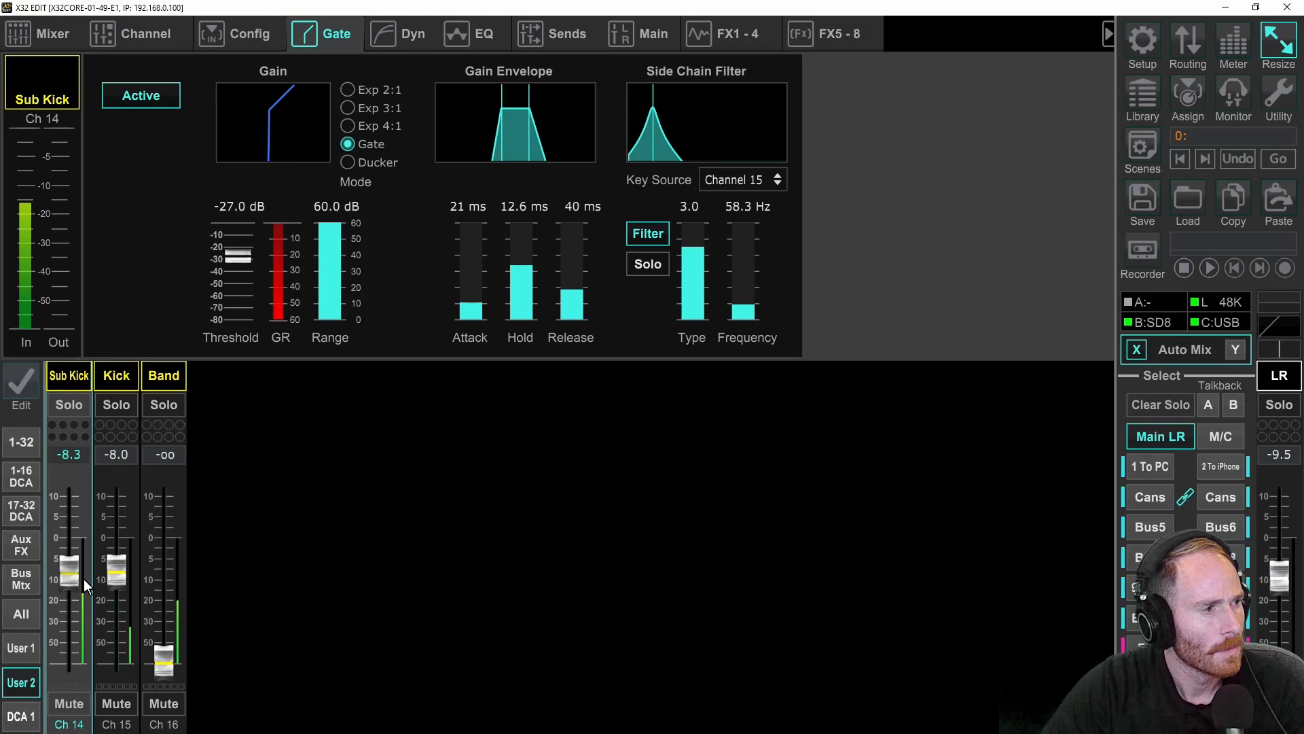
drag(163, 656, 165, 609)
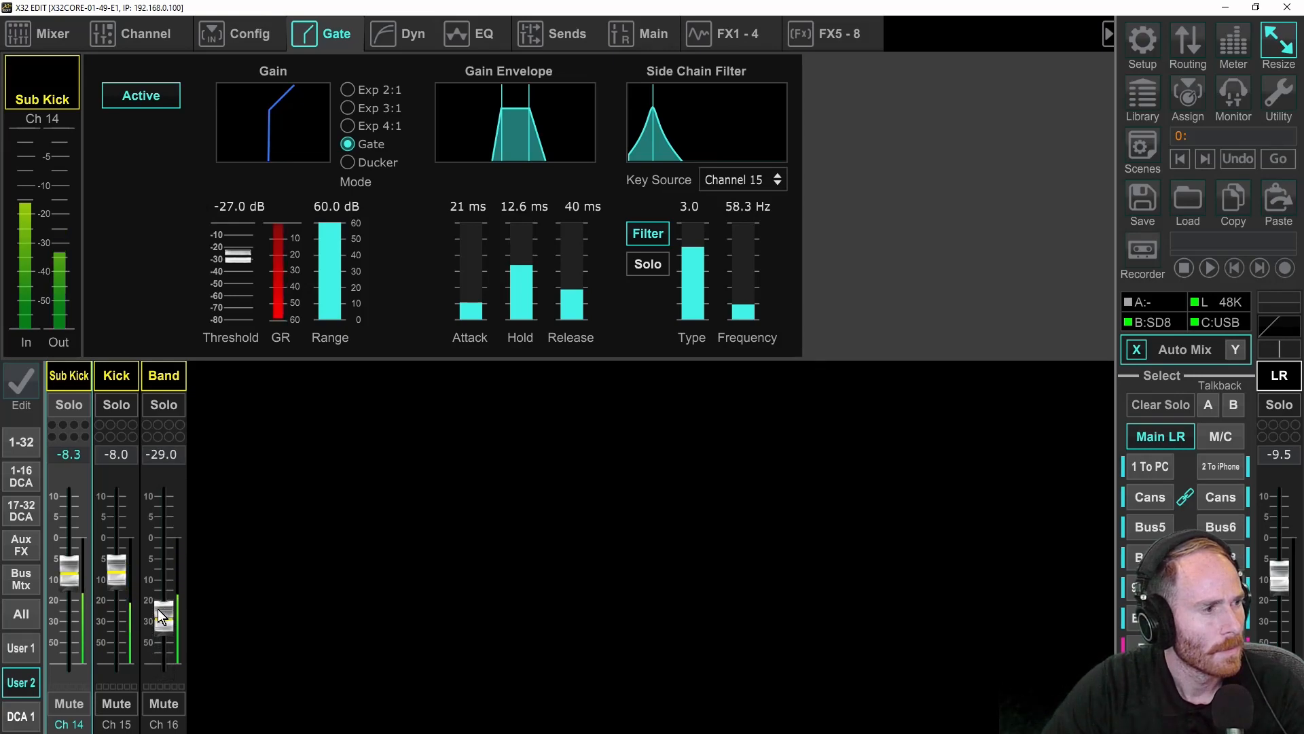
drag(78, 580, 78, 586)
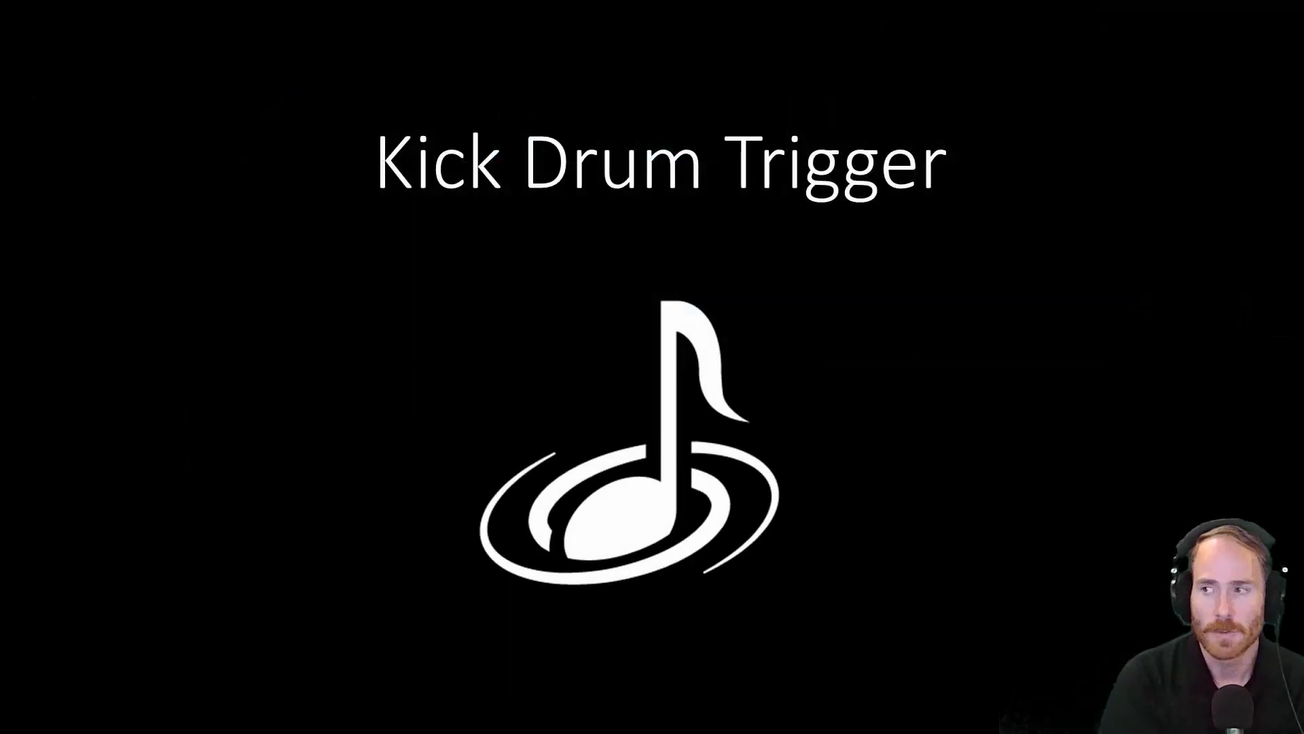